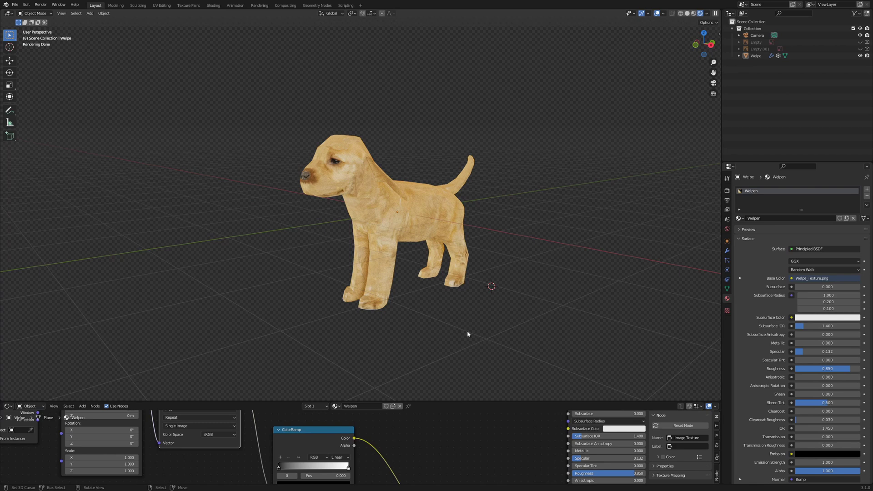
- Orbit the puppy slightly toward the viewer and show it in plain Solid shading
middle_click_drag(468, 335, 504, 318)
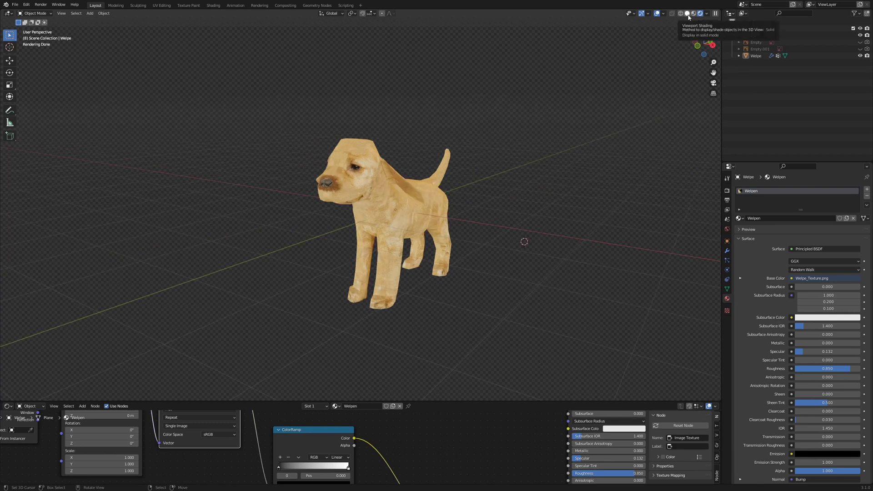
left_click(687, 14)
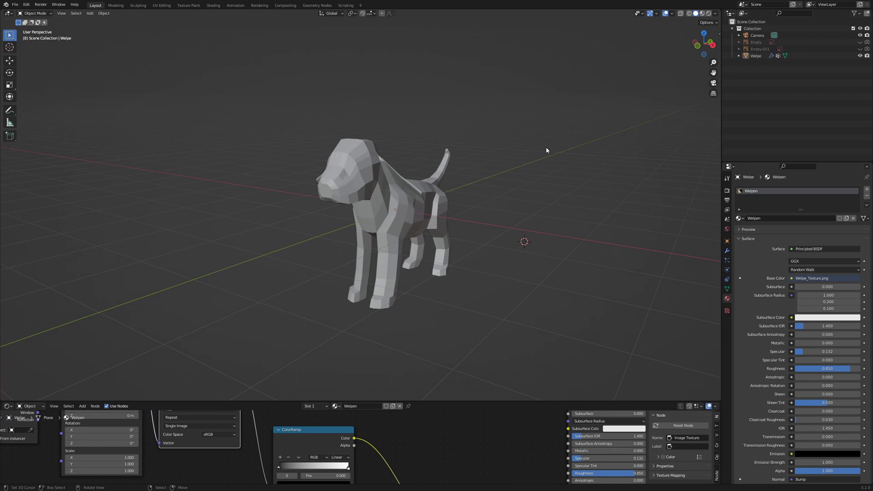
- From the right view, snap the 3D cursor to the world origin
key("KP_3")
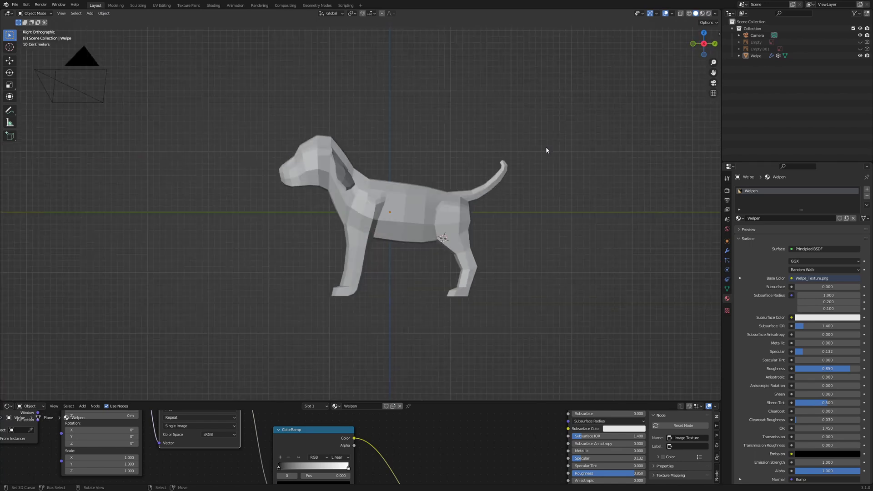
key("shift+s")
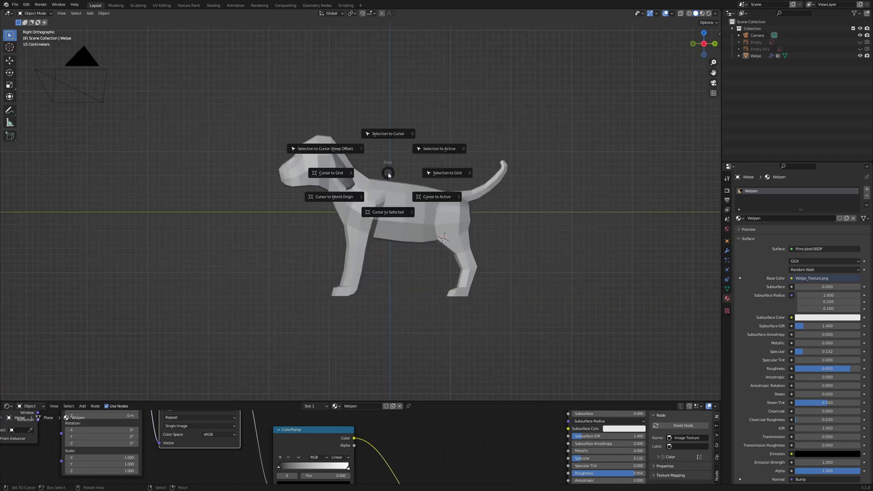
left_click(342, 197)
- Select the puppy mesh and apply Shade Flat, viewed from the side
middle_click_drag(408, 197, 431, 198)
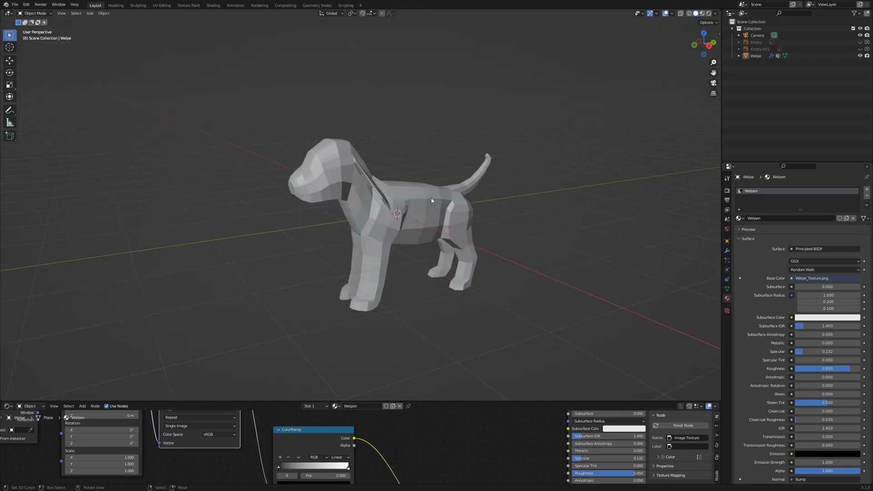
left_click(431, 200)
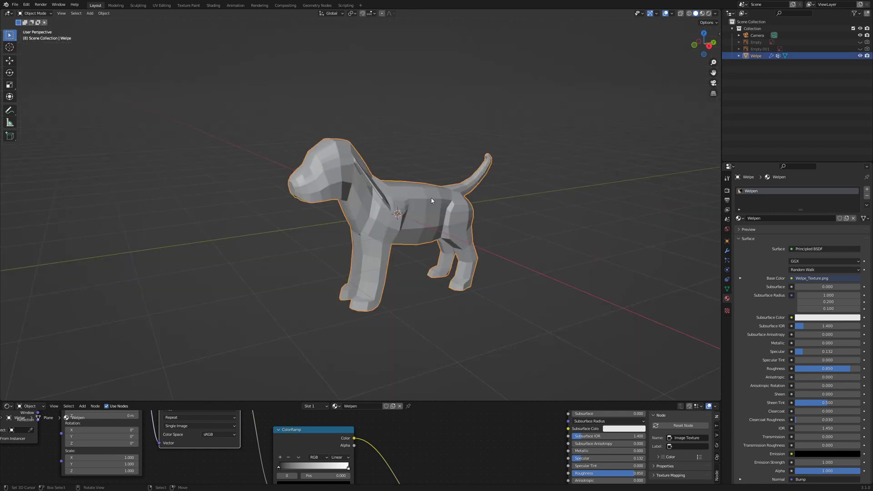
left_click(104, 13)
left_click(131, 166)
middle_click_drag(331, 184, 406, 278)
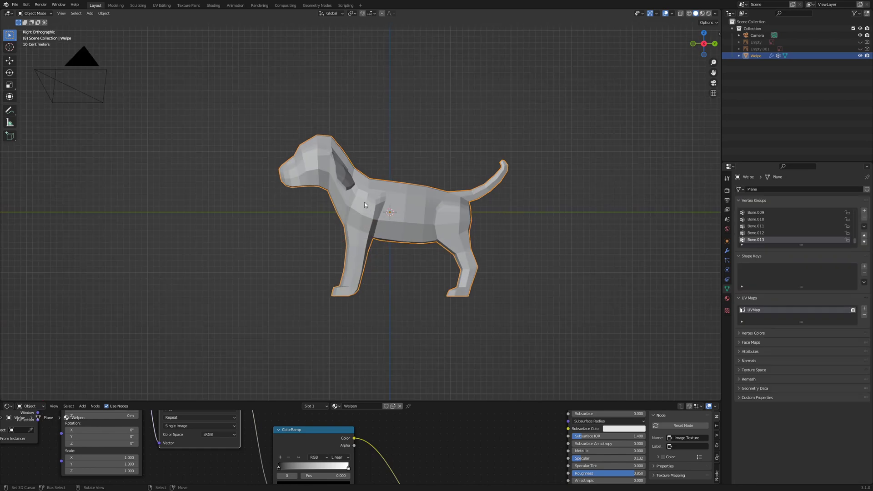
- Add a Single Bone armature at the 3D cursor and enable its In Front display
key("shift+a")
mouse_move(359, 202)
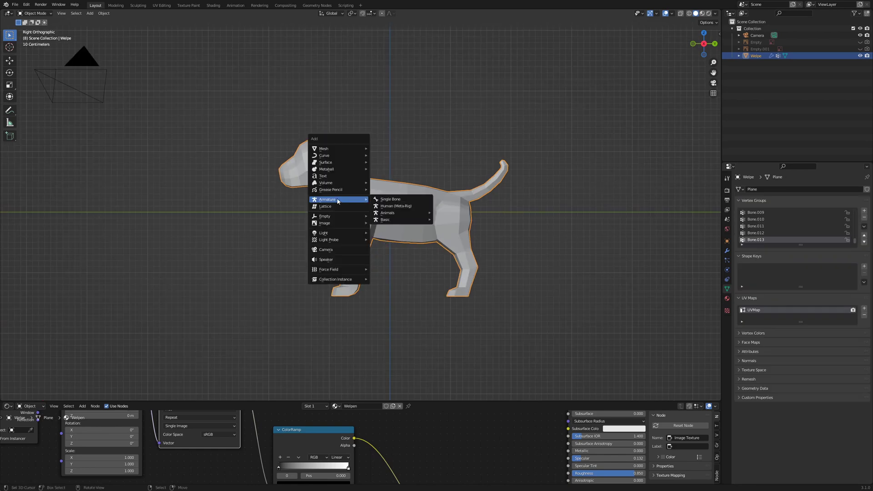
left_click(385, 201)
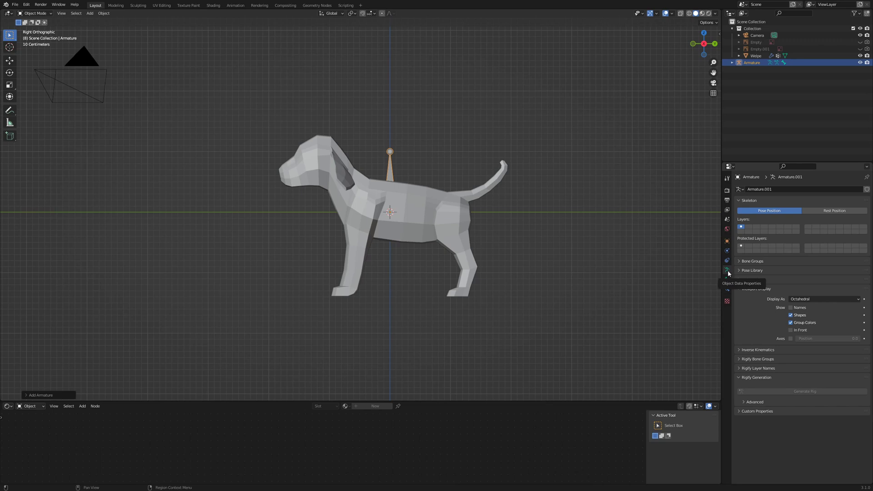
left_click(792, 331)
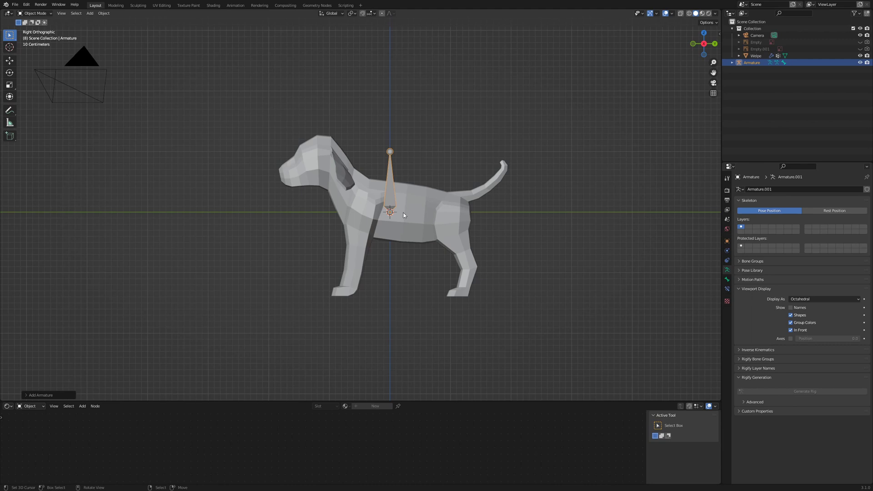
scroll(424, 137, "up", 2)
- In Edit Mode, rotate the bone tip horizontal and shorten it along Y
key("Tab")
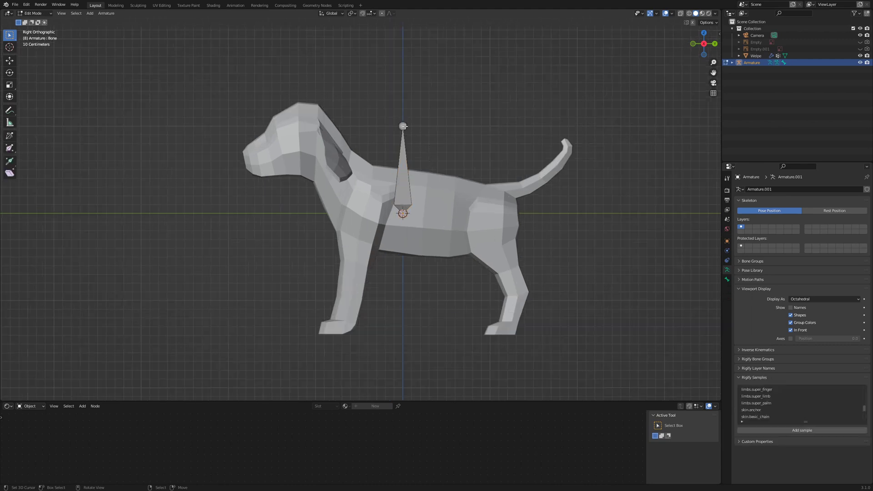
left_click(404, 126)
key("r")
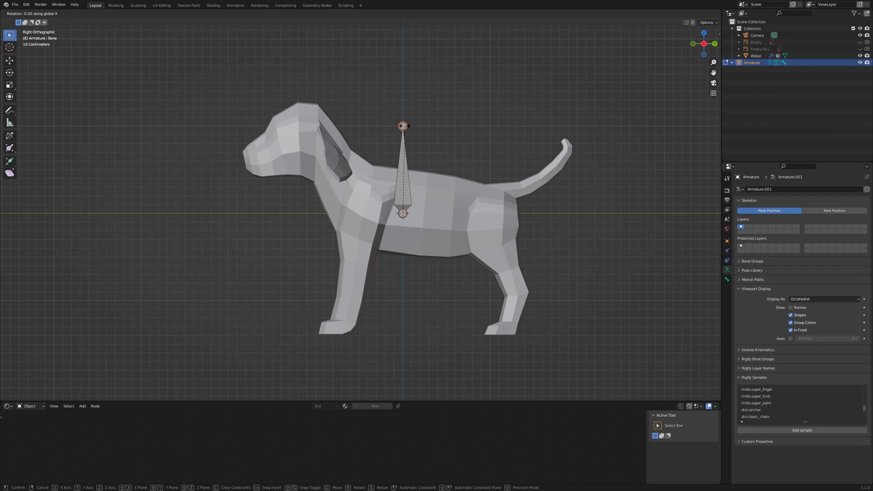
left_click(327, 206)
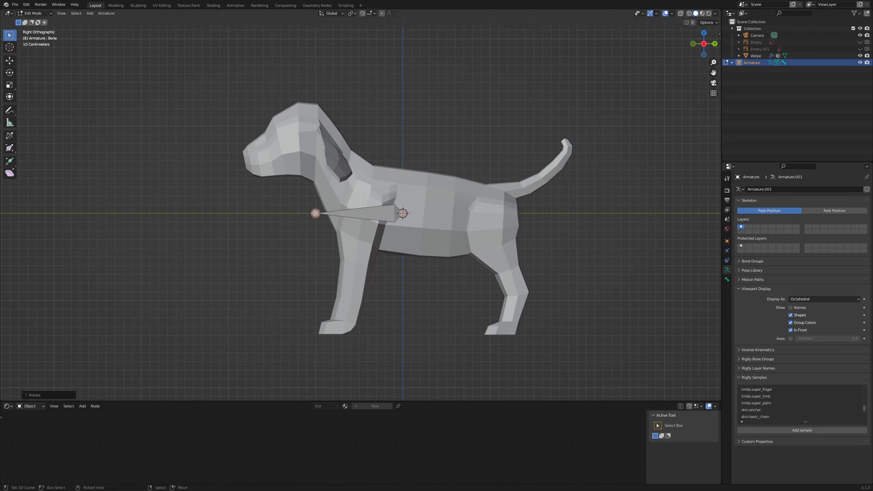
key("g")
key("y")
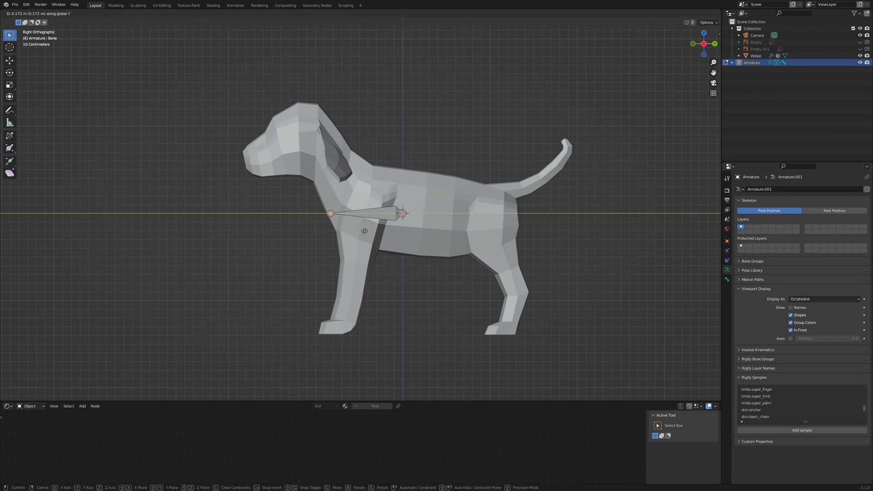
left_click(400, 228)
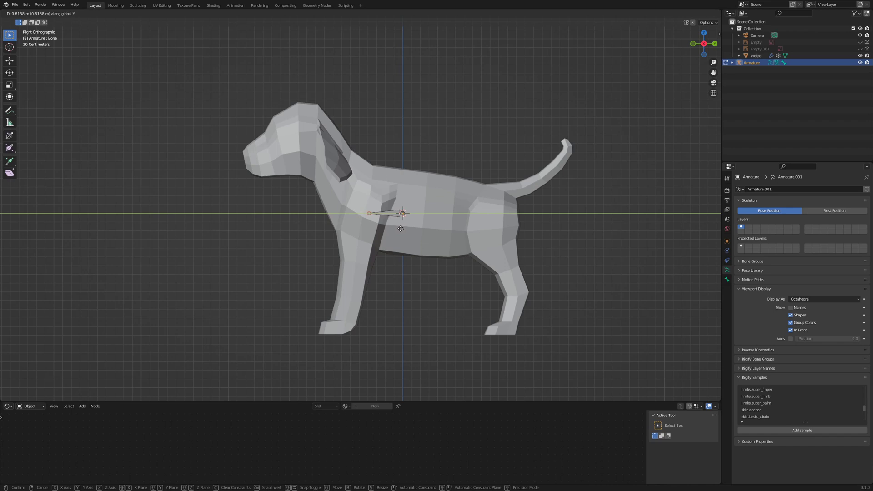
- Move the whole bone back along Y toward the hindquarters and raise its rear joint slightly
left_click(389, 213)
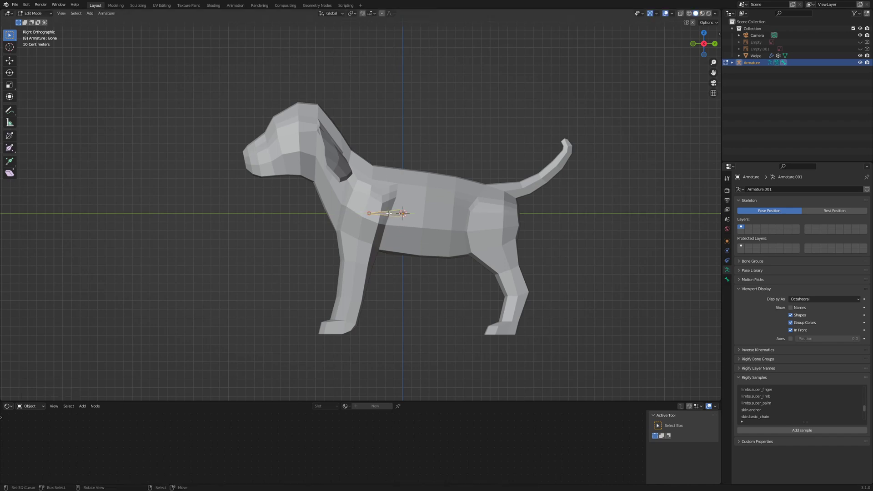
key("g")
key("y")
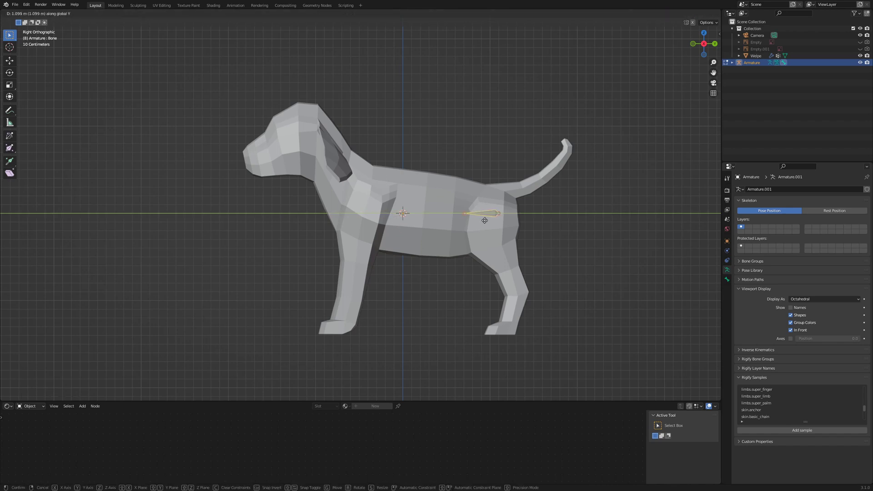
left_click(484, 220)
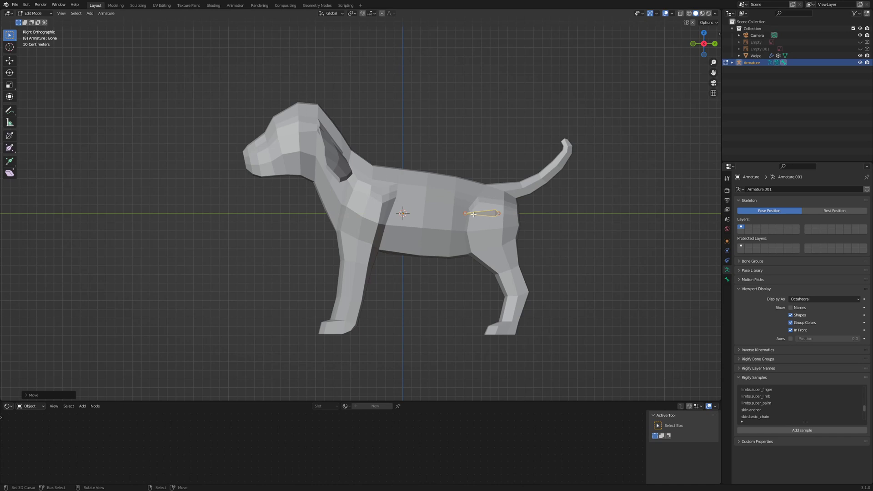
left_click(464, 213)
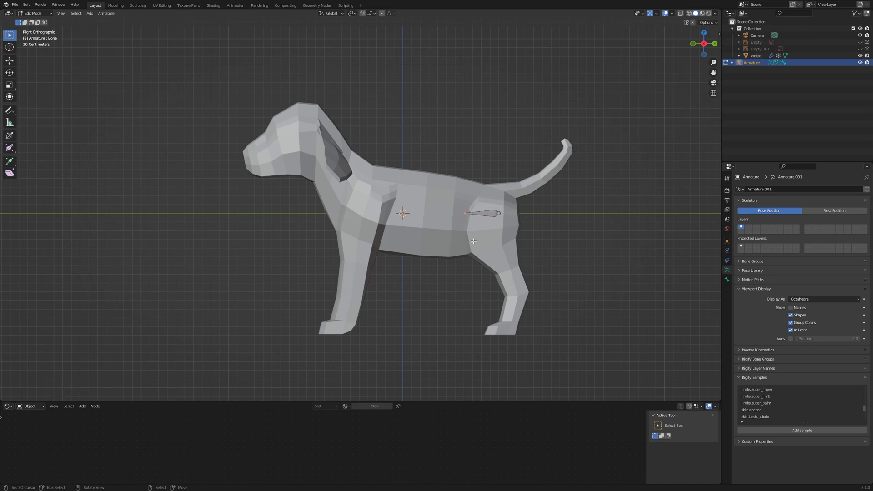
key("g")
left_click(481, 227)
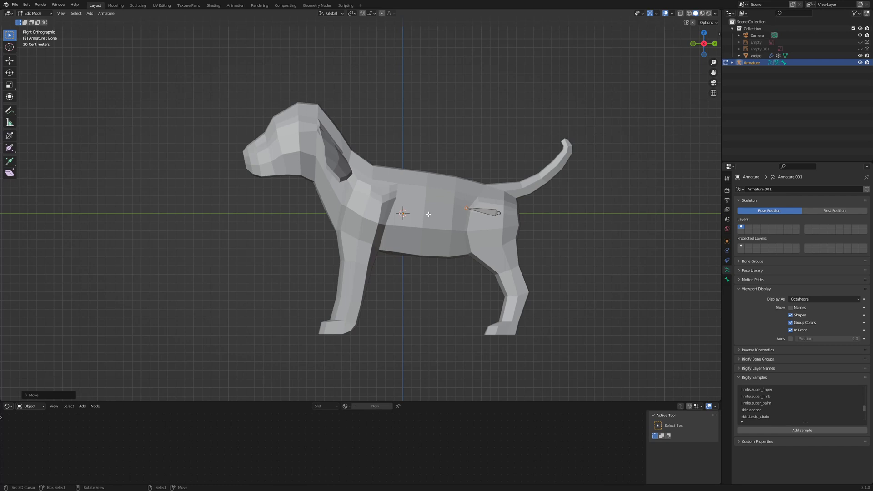
- Extrude three spine bones forward from the hips to the base of the neck
key("e")
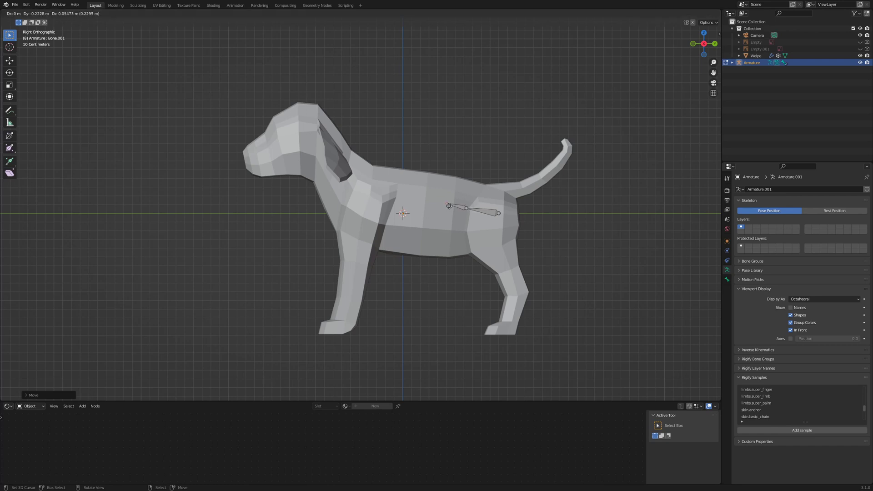
left_click(437, 206)
key("e")
left_click(404, 201)
key("e")
left_click(368, 200)
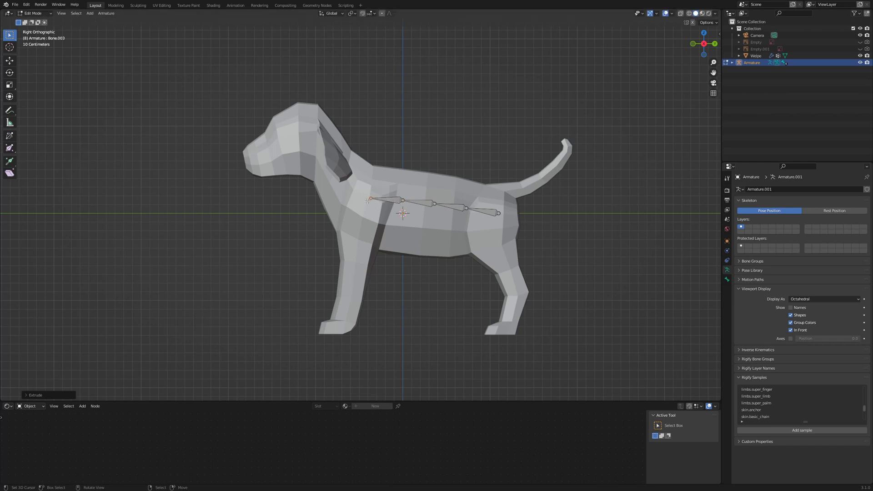
- Extrude bones up the neck, into the head and to the snout, then nudge the head joint back
key("e")
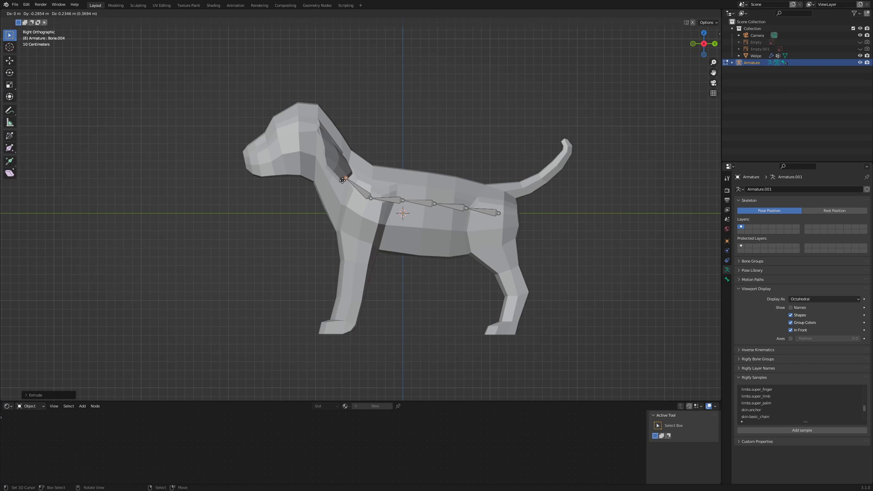
left_click(345, 176)
key("e")
left_click(325, 153)
key("e")
left_click(303, 129)
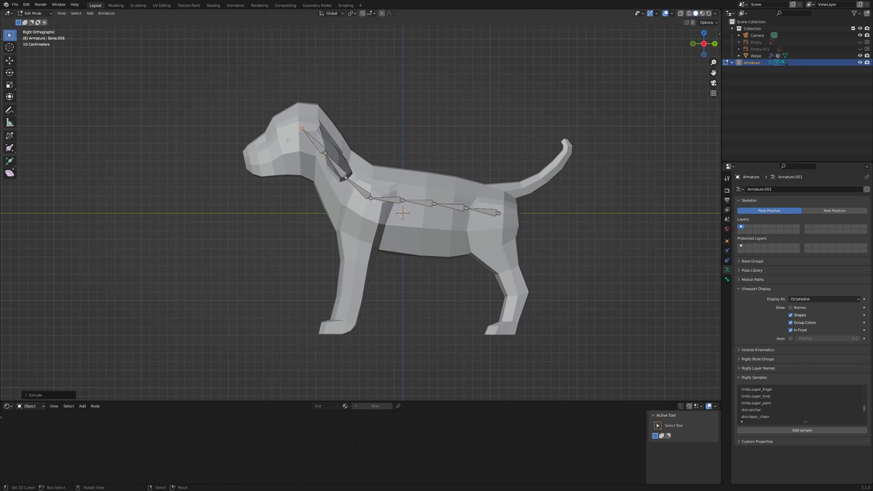
key("e")
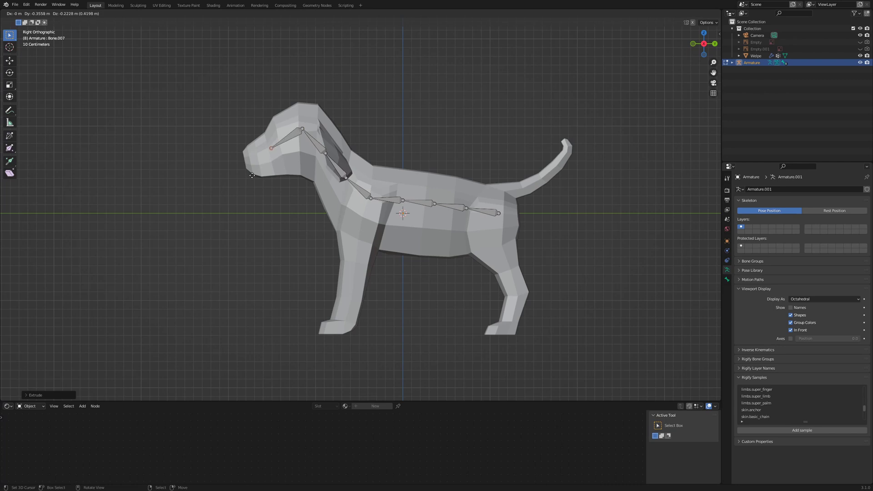
left_click(286, 135)
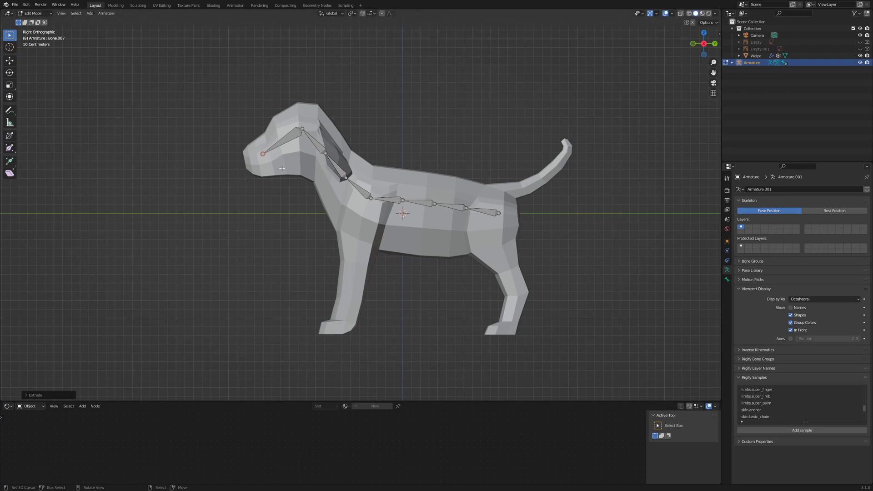
left_click(325, 153)
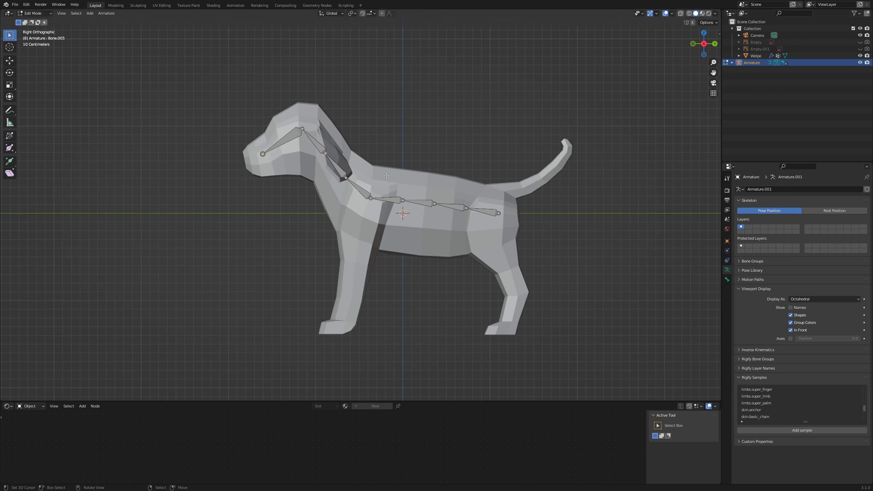
left_click(335, 154)
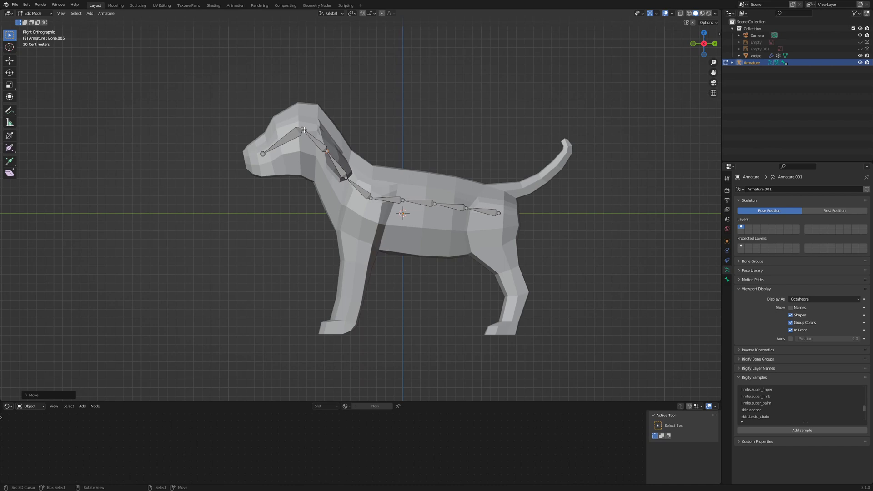
left_click_drag(303, 129, 313, 129)
- Select the rearmost spine bone and hide it
left_click(450, 205)
scroll(520, 250, "up", 1)
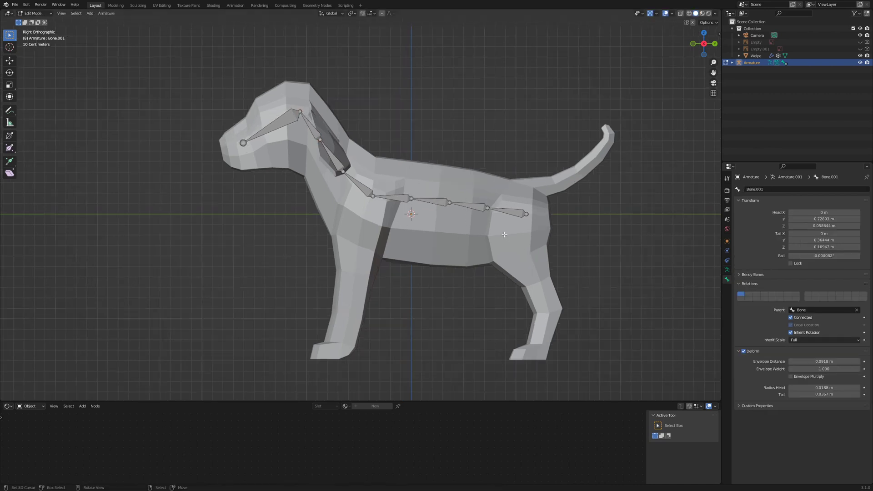
left_click(479, 208)
key("h")
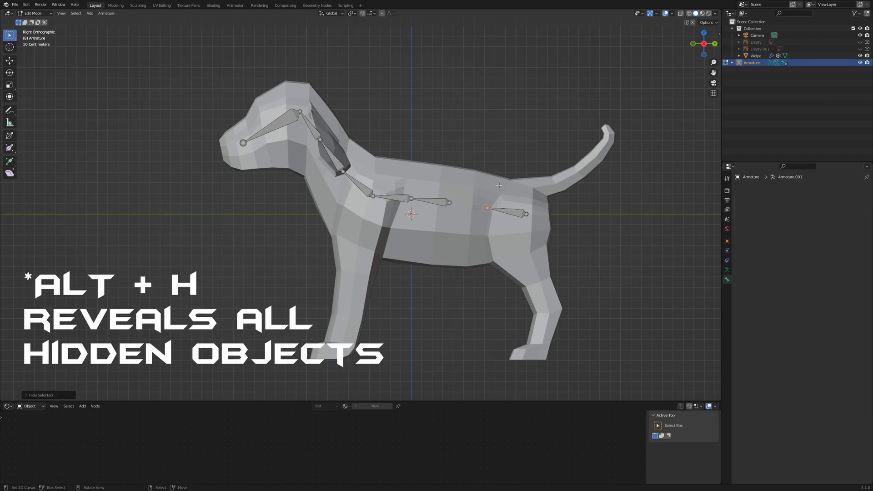
- Extrude an upright bone from the hip, disconnect it, and place it at the tail base
key("e")
key("z")
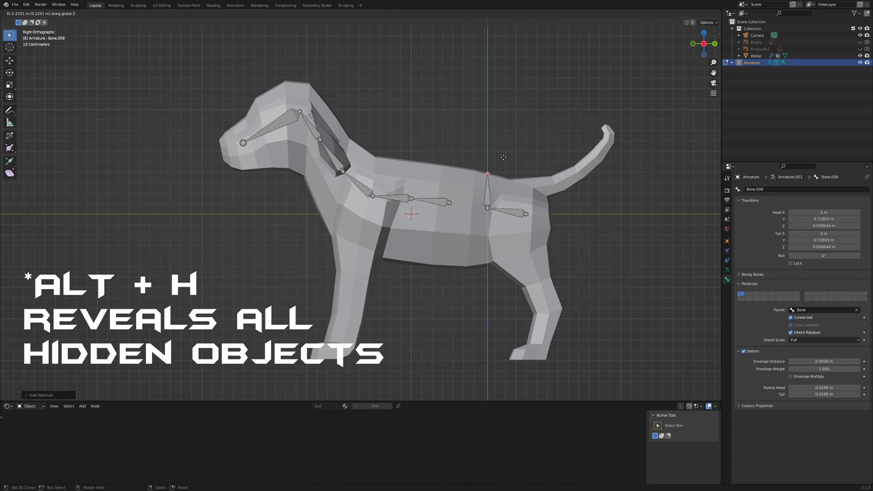
left_click(493, 178)
left_click(491, 179)
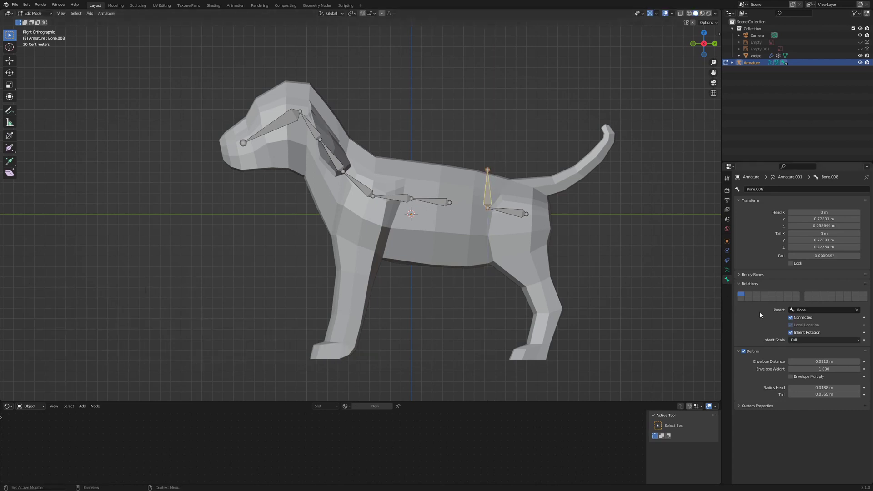
left_click(791, 318)
key("g")
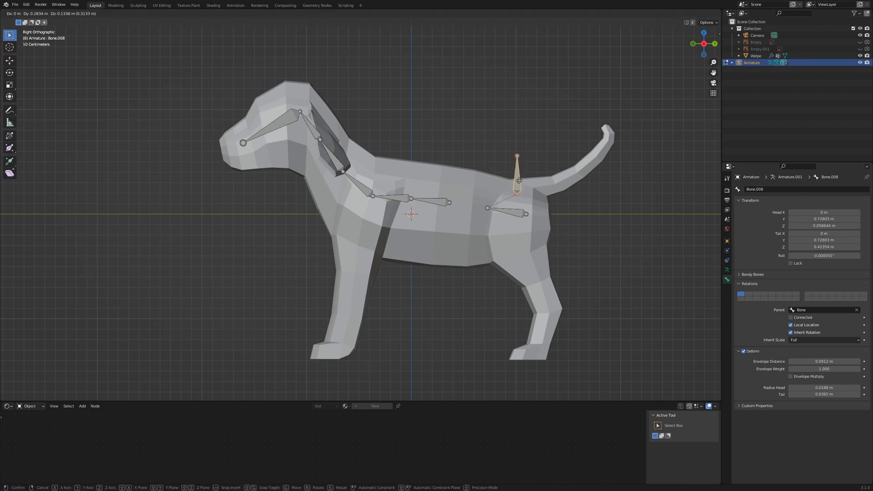
left_click(519, 181)
key("g")
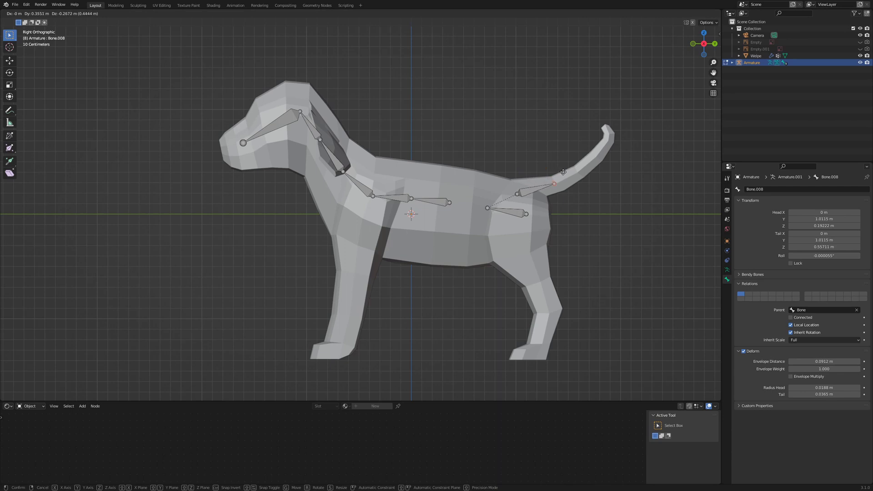
left_click(563, 172)
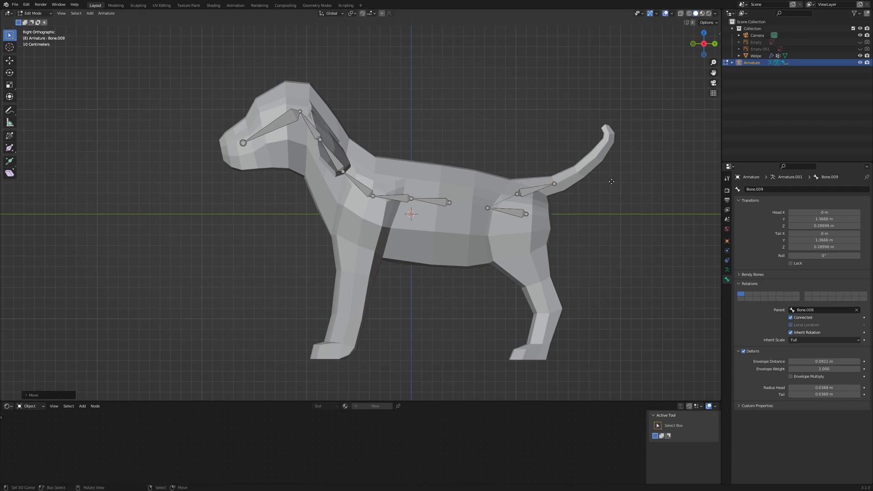
- Extrude successive bones along the curved tail toward its tip
key("e")
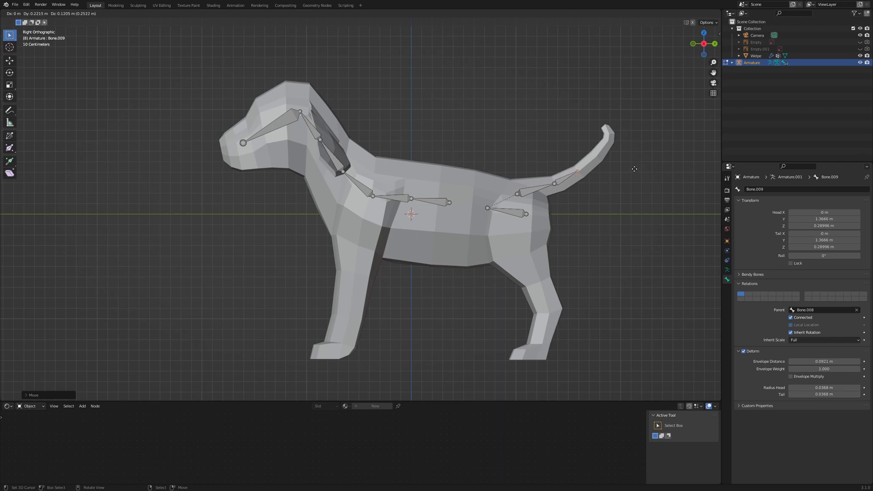
left_click(635, 169)
key("e")
left_click(653, 155)
key("e")
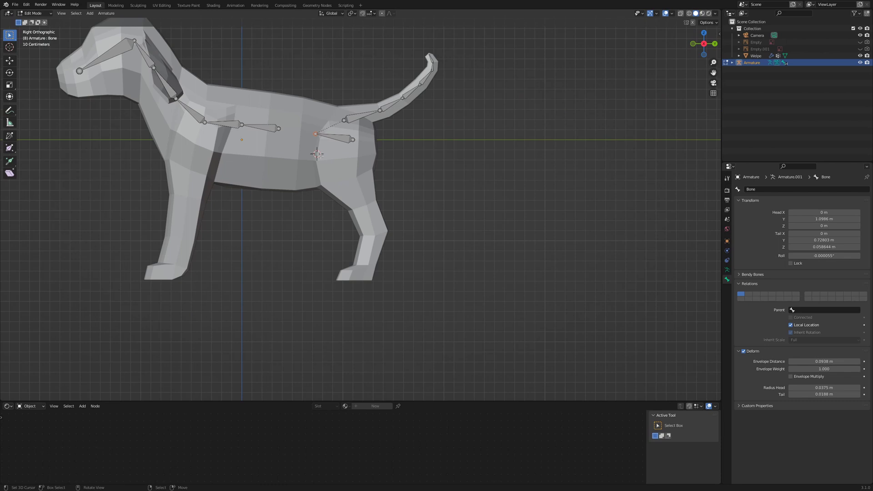
- Extrude a downward bone from the hip, disconnect it, and move it into the thigh
key("e")
key("z")
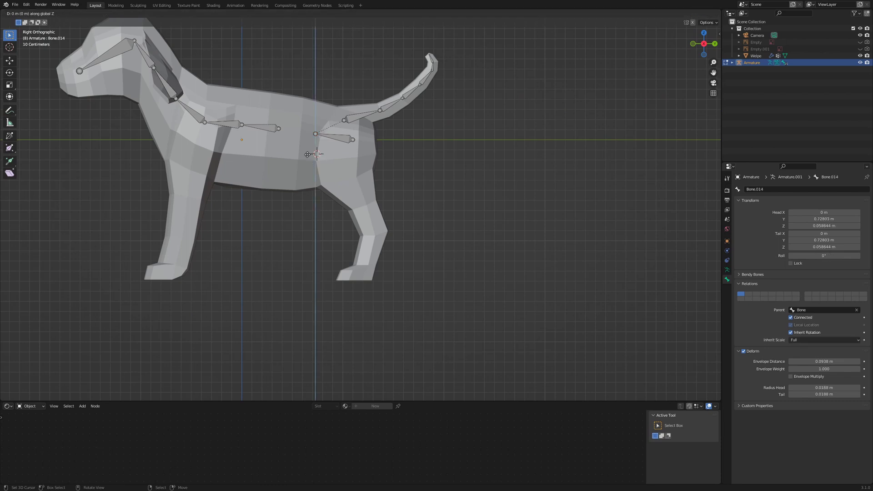
left_click(304, 195)
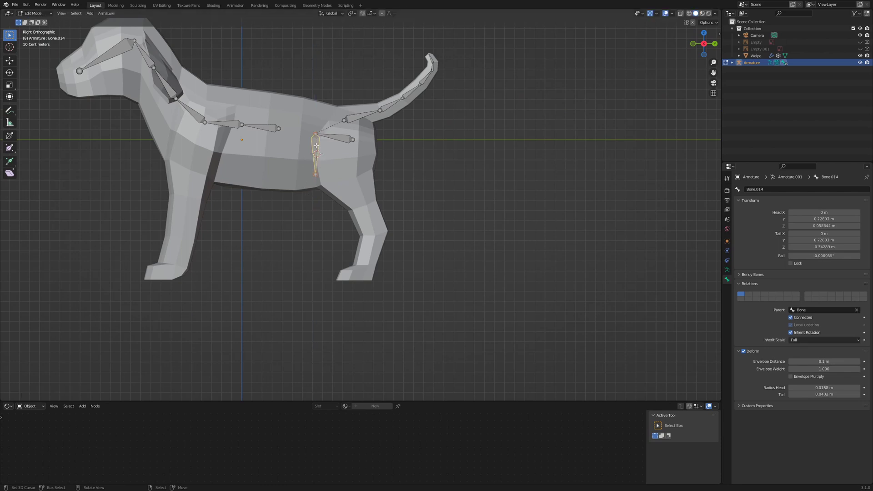
left_click(791, 318)
key("g")
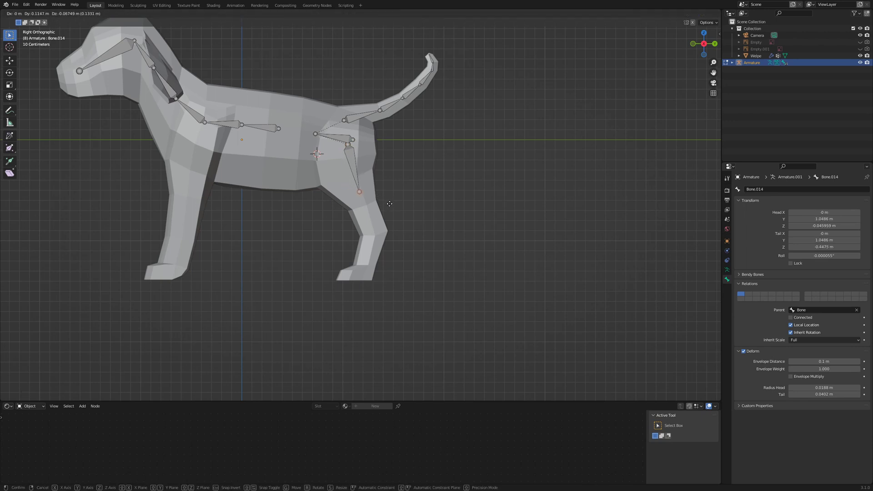
left_click(386, 199)
- Extrude knee, ankle and toe bones down the hind leg to the paw
key("e")
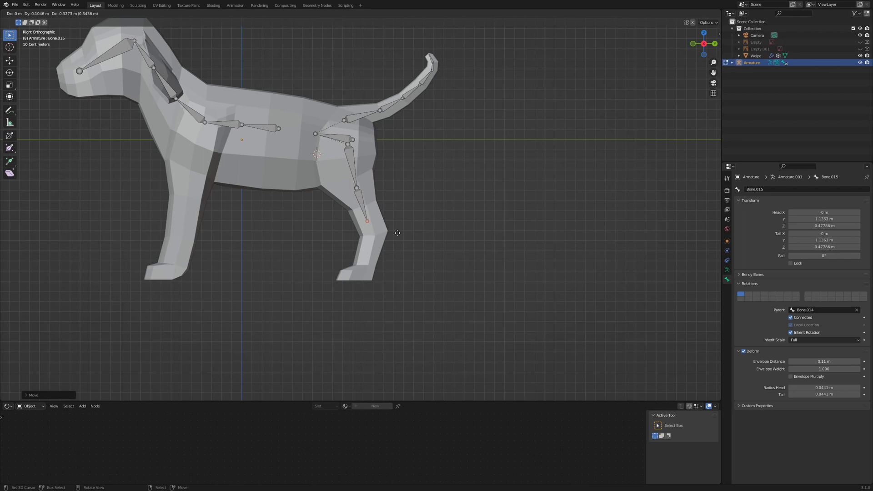
left_click(406, 245)
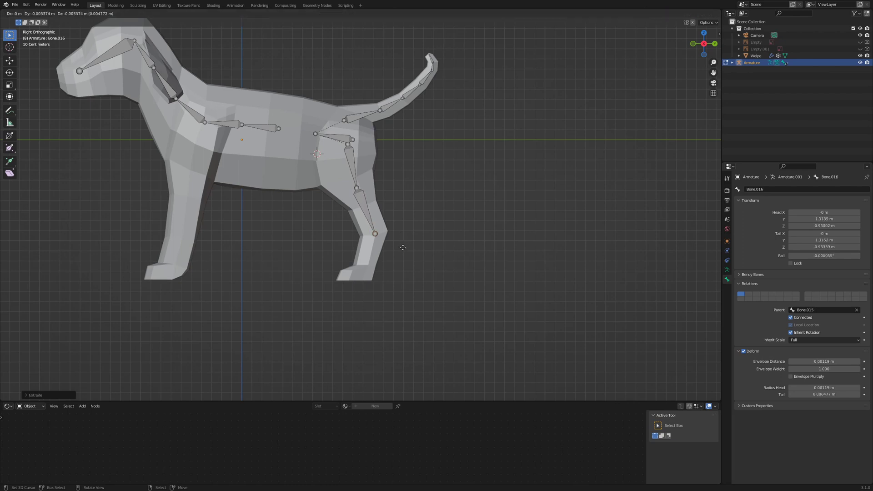
key("e")
left_click(395, 278)
key("e")
left_click(374, 289)
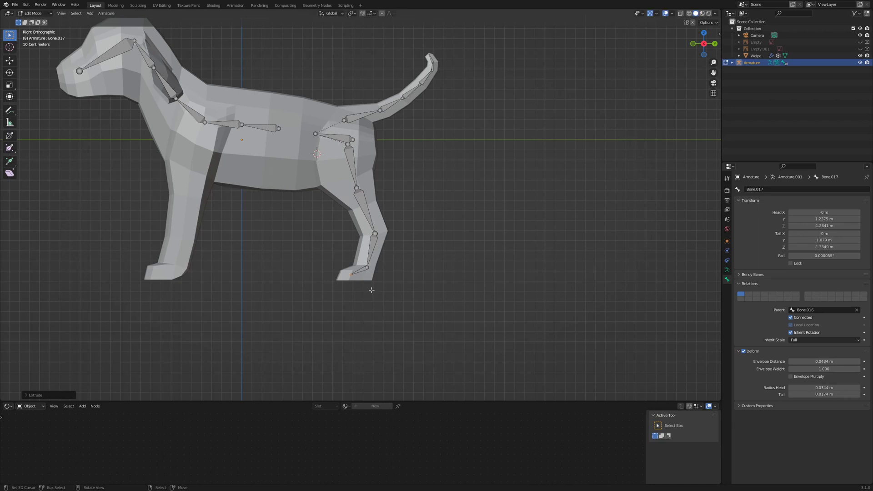
- Select all four leg bones and shift them sideways along X into the leg from top view
scroll(349, 149, "up", 1)
left_click(348, 149)
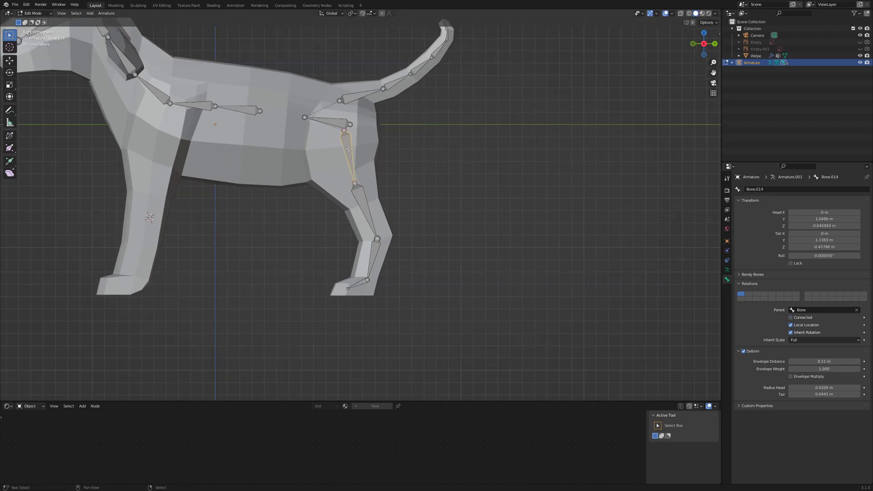
left_click(361, 190, "shift")
left_click(361, 283, "shift")
left_click(356, 285, "shift")
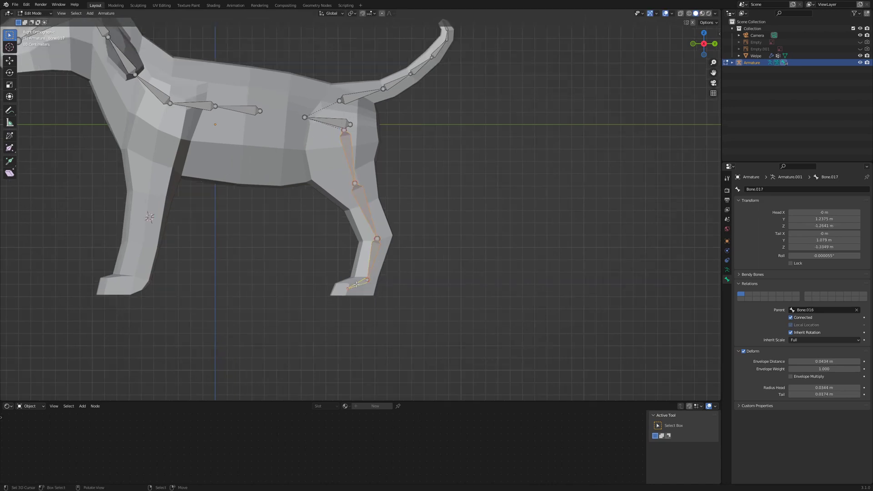
key("KP_7")
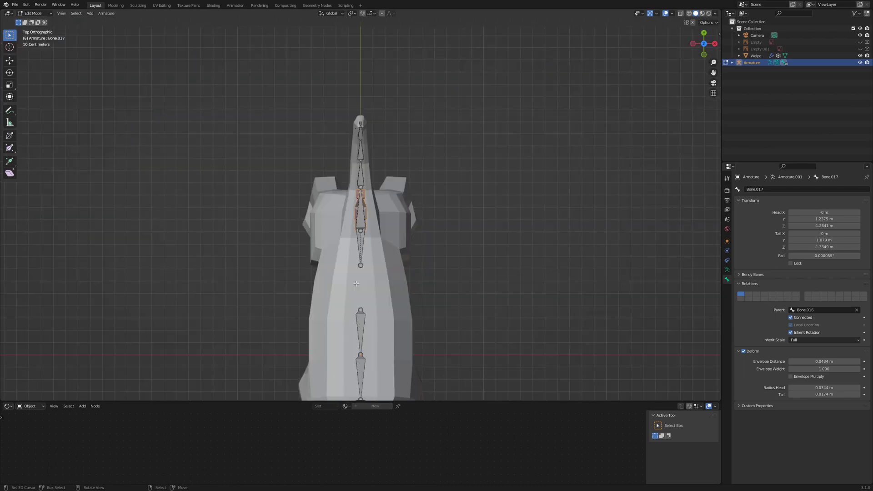
key("g")
key("x")
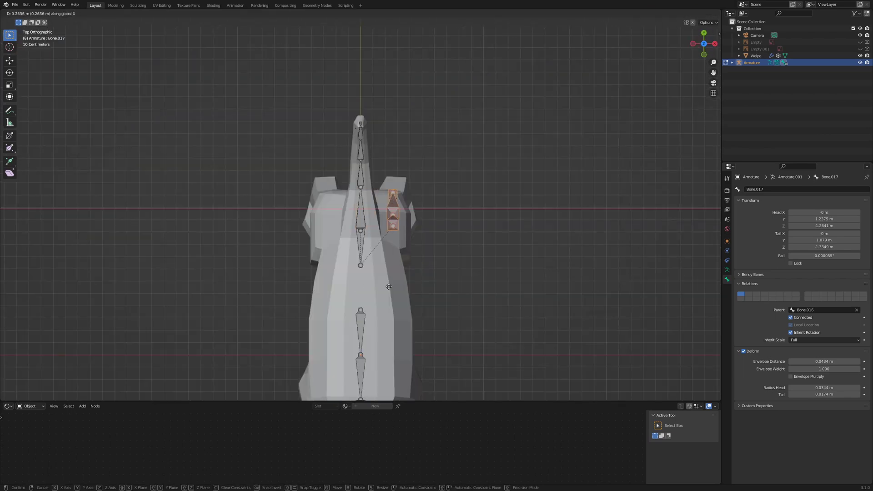
left_click(392, 287)
- Snap the 3D cursor to world origin and set the Pivot Point to 3D Cursor
middle_click_drag(464, 271, 258, 221)
key("shift+s")
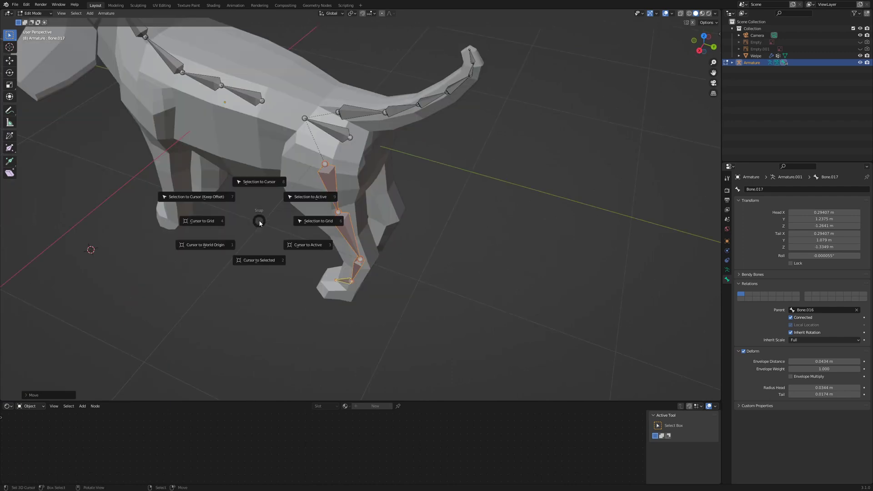
left_click(199, 249)
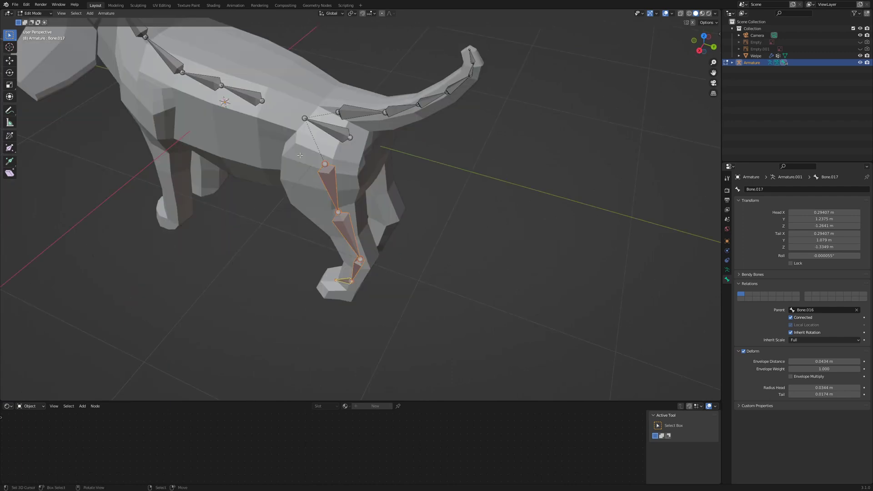
middle_click_drag(288, 150, 302, 146)
left_click(354, 14)
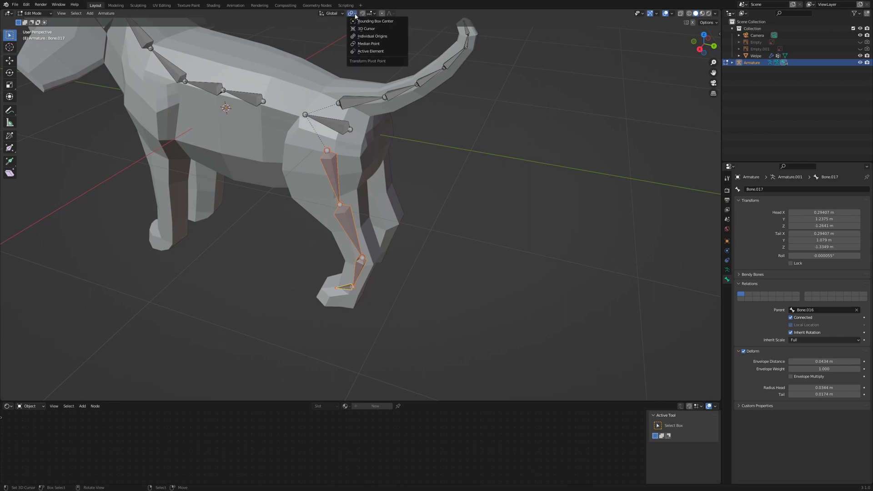
left_click(357, 28)
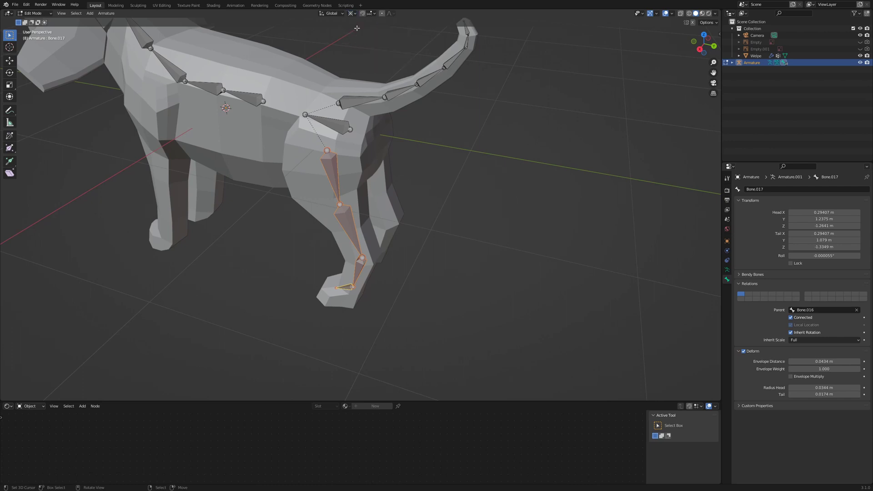
- Duplicate the leg bones in place and mirror the copy across X Global
key("shift+d")
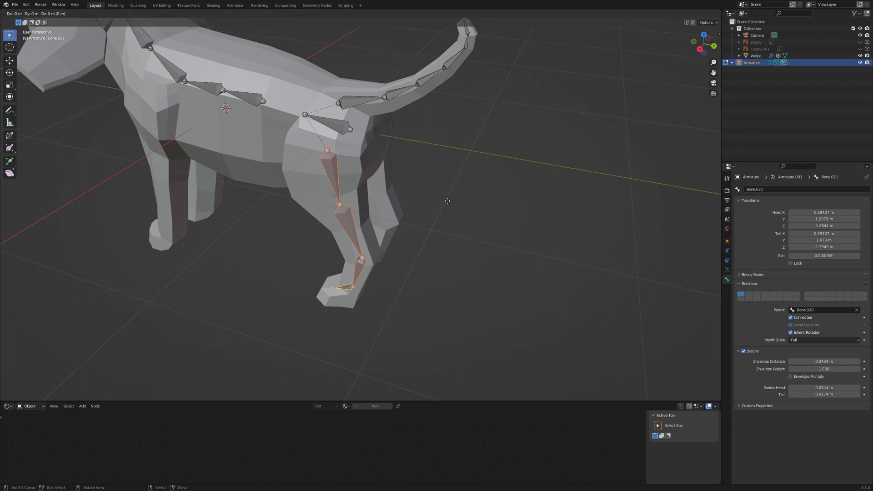
right_click(447, 201)
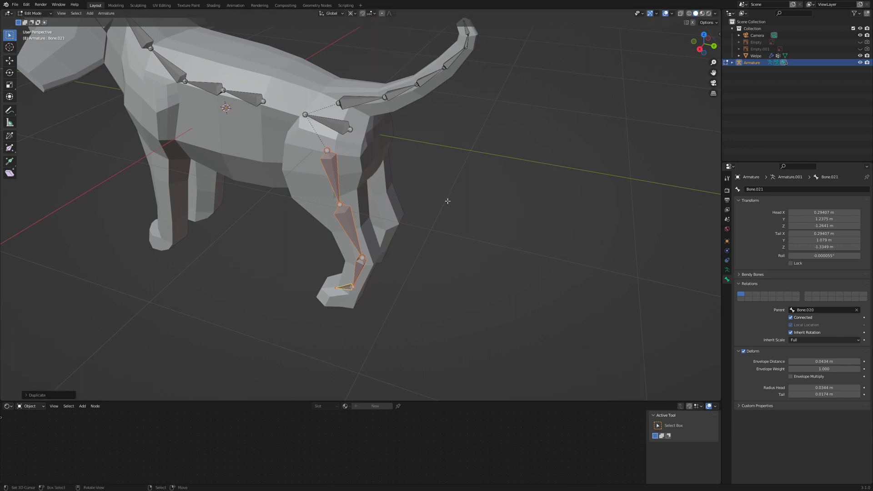
left_click(106, 13)
mouse_move(118, 28)
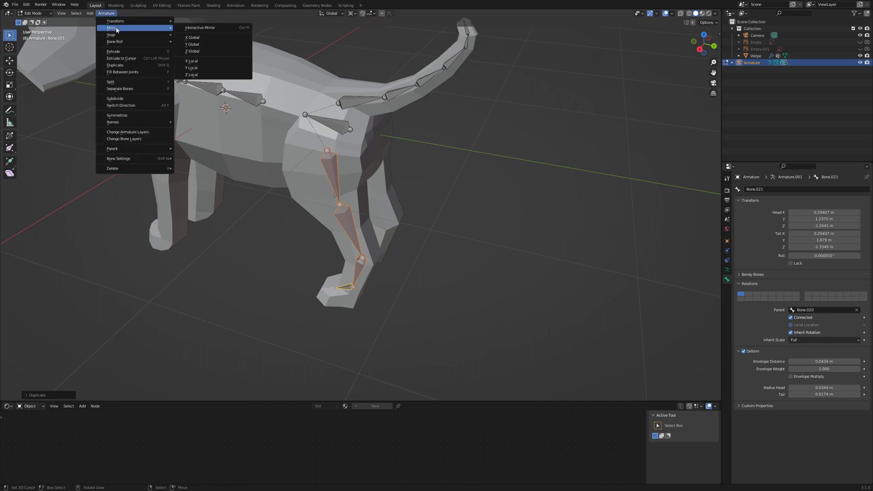
left_click(195, 38)
middle_click_drag(532, 213, 397, 159)
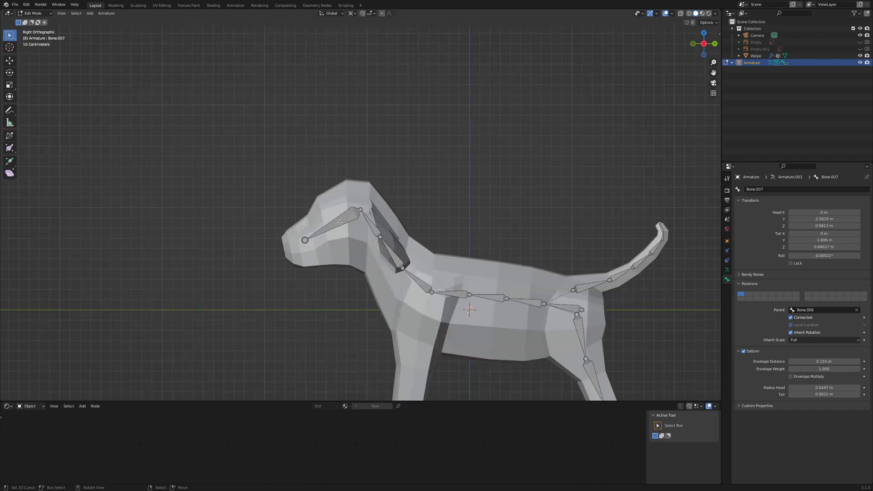
- Hide the head bone, then extrude a new bone, disconnect it, and place it on the right ear
left_click(340, 221)
key("h")
key("KP_7")
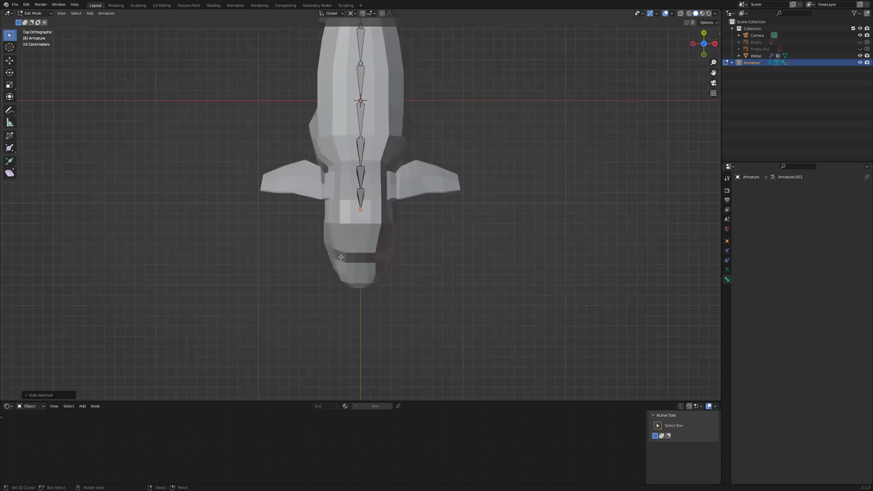
key("e")
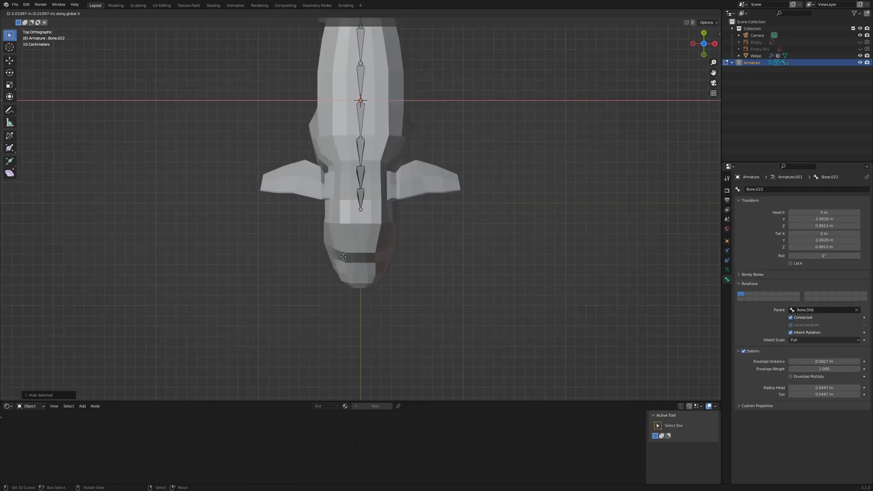
left_click(373, 244)
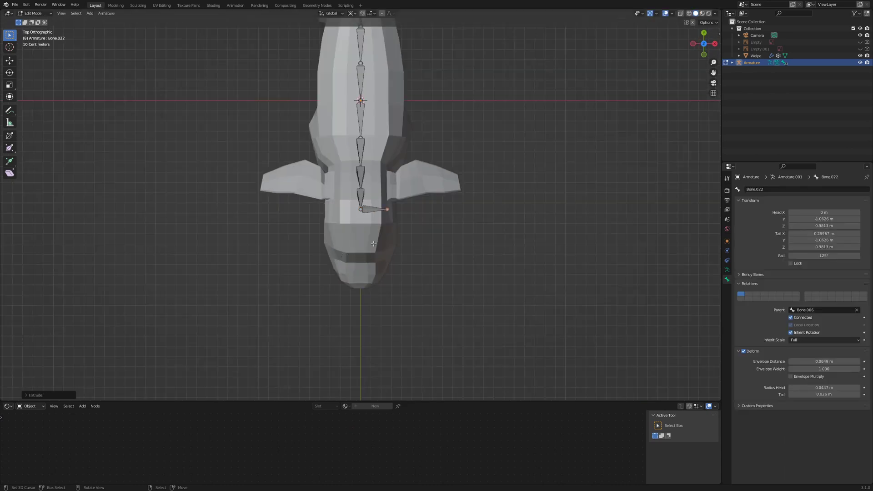
left_click(371, 208)
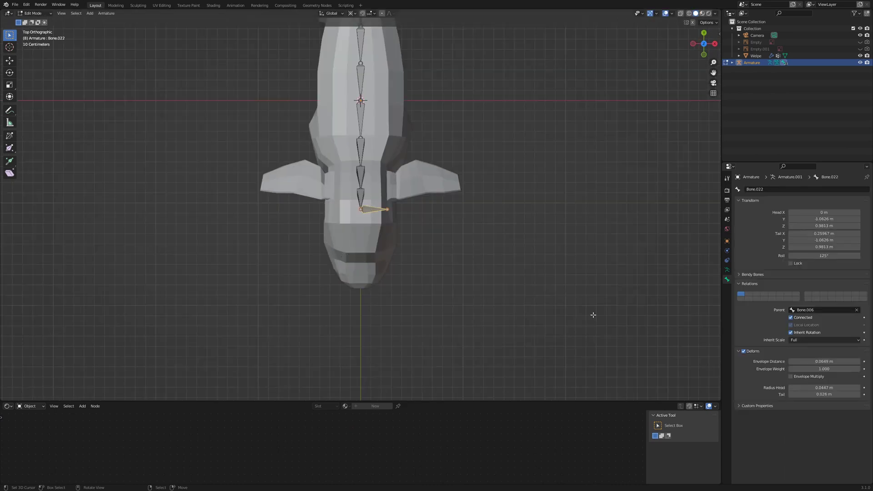
left_click(790, 317)
key("g")
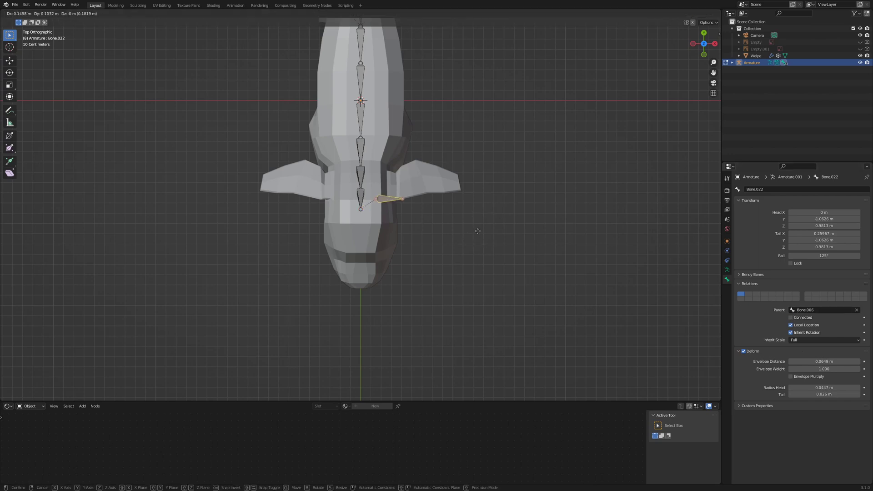
left_click(494, 216)
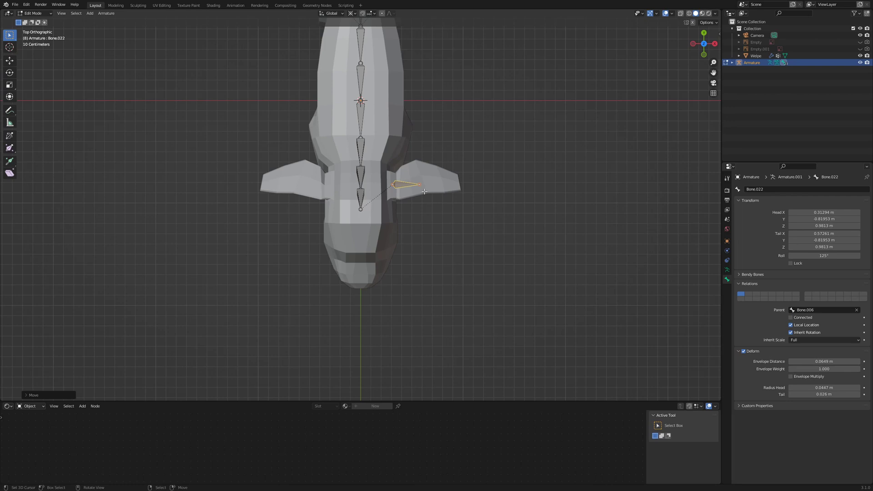
- Angle the ear bone's tip along the ear and extrude a second bone from it
key("alt+a")
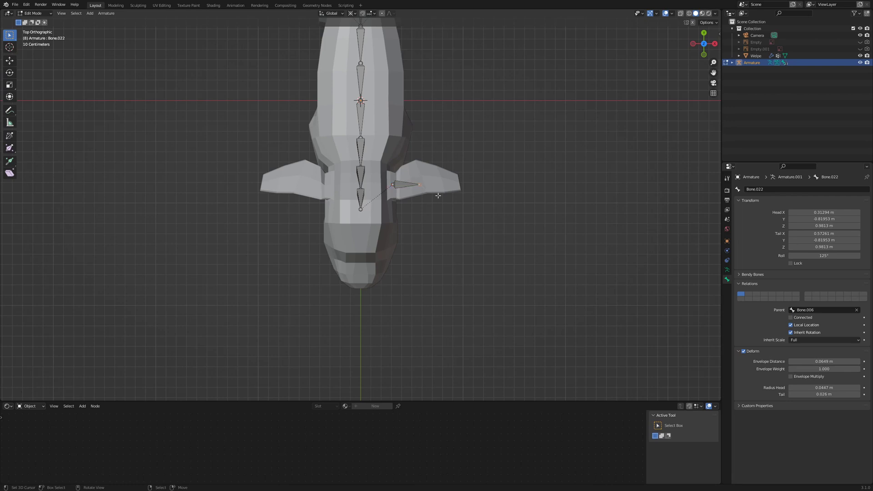
key("g")
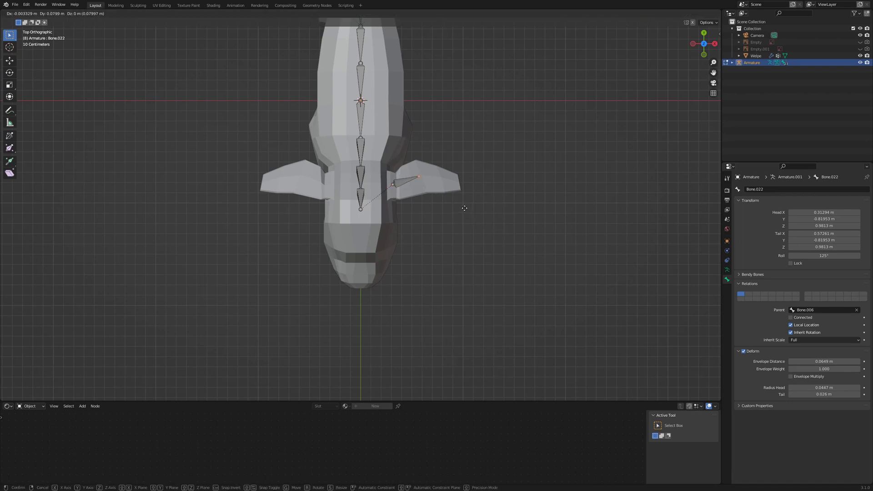
left_click(464, 208)
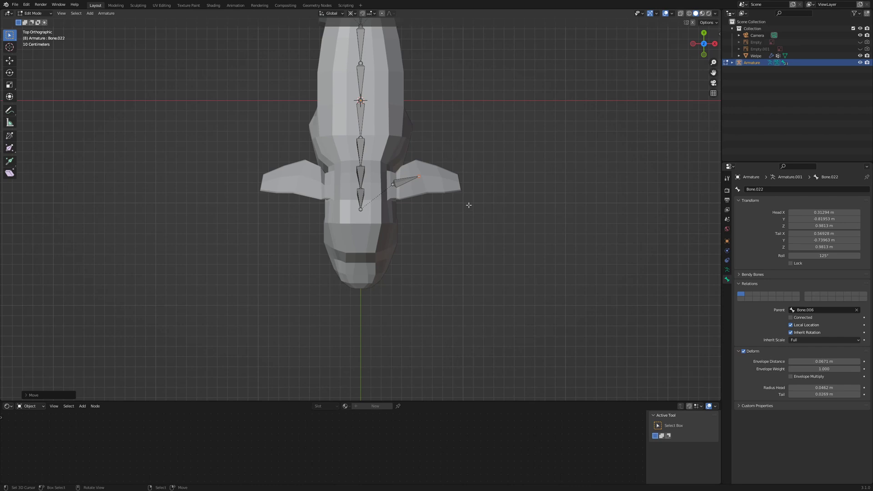
key("e")
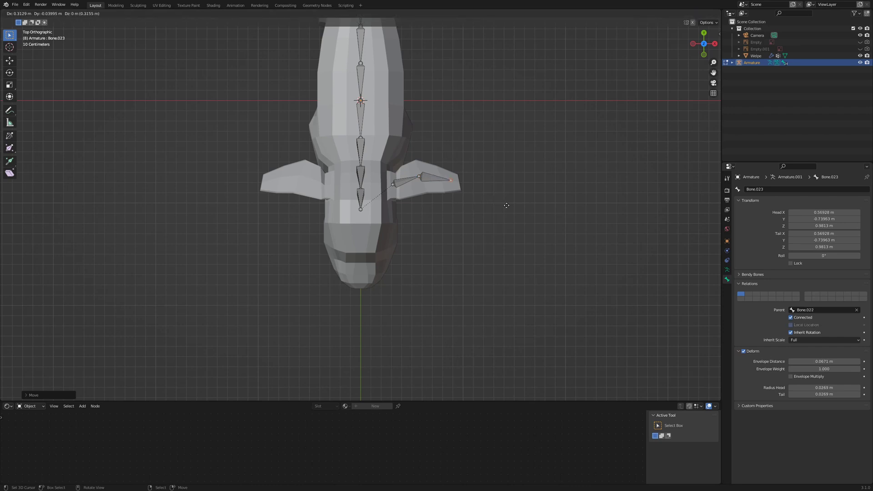
- Place the second ear bone's end, then lower both right ear bones in front view
left_click(510, 205)
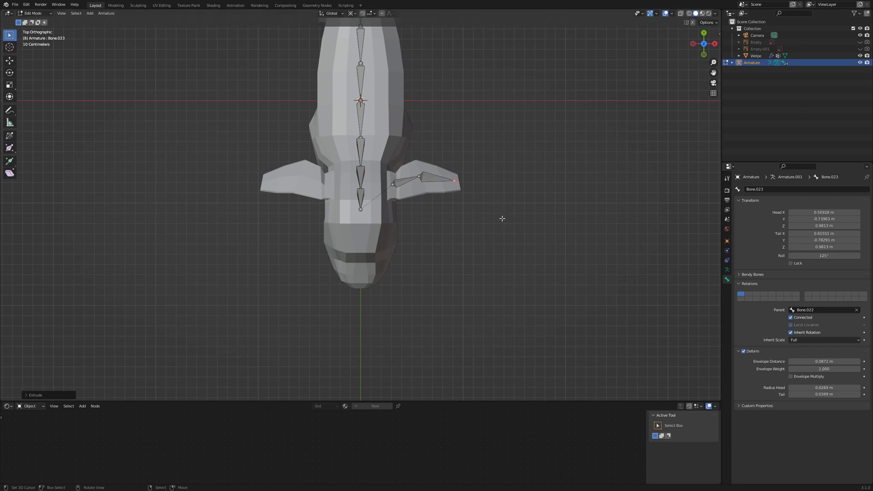
key("KP_1")
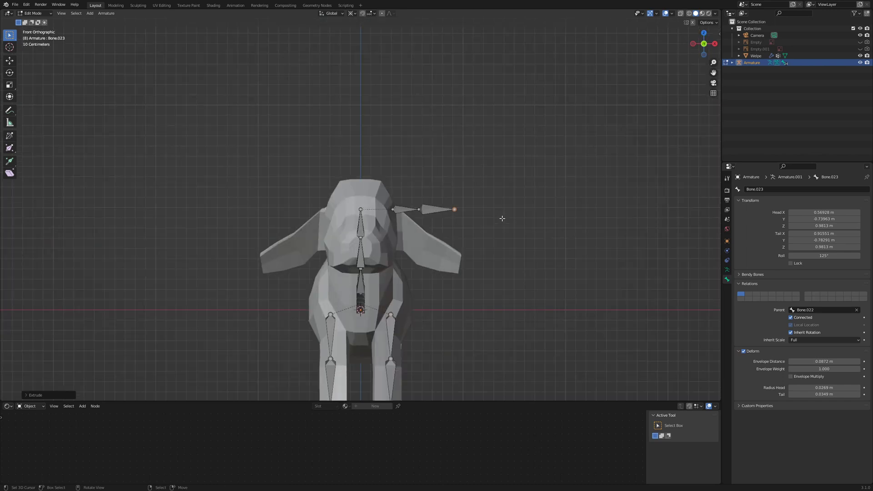
left_click(406, 212)
left_click(434, 210, "shift")
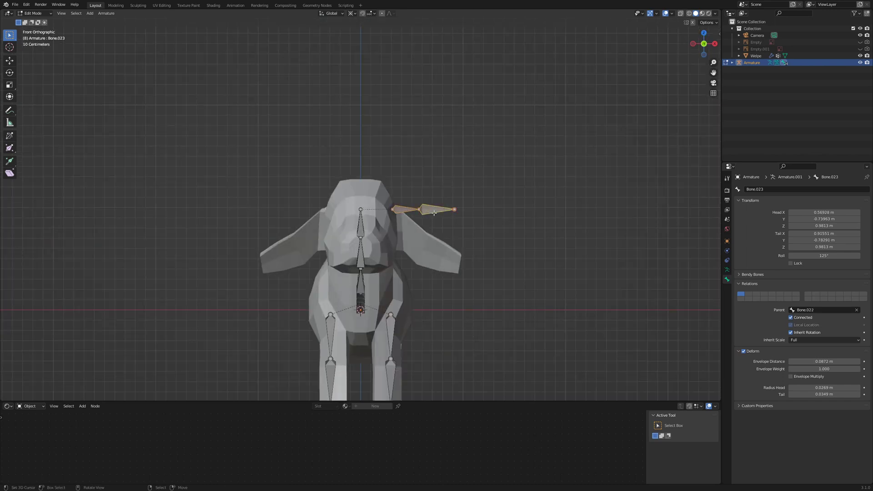
key("g")
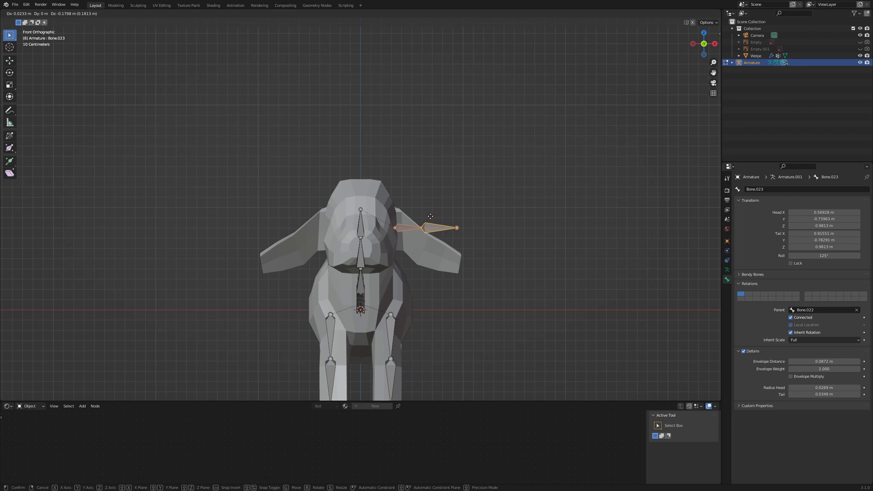
left_click(430, 220)
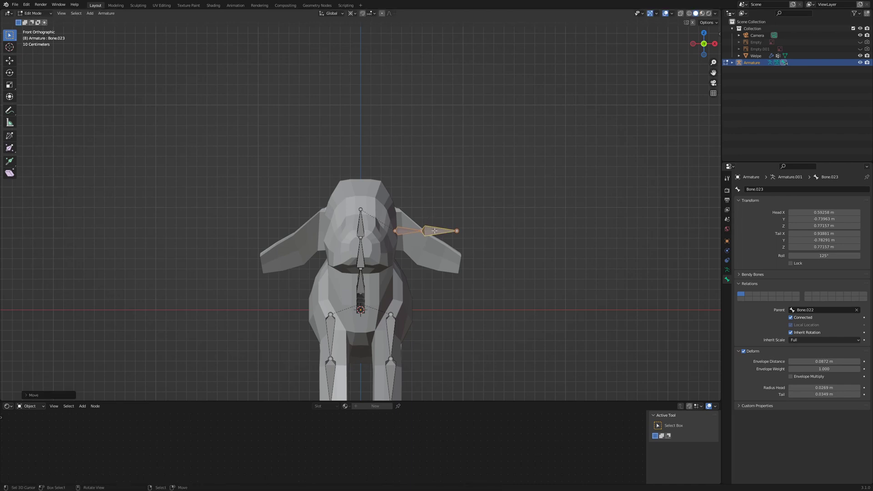
- Drag the outer ear bone and its tip joint down to the drooping ear's end, checking side and top views
left_click(436, 231)
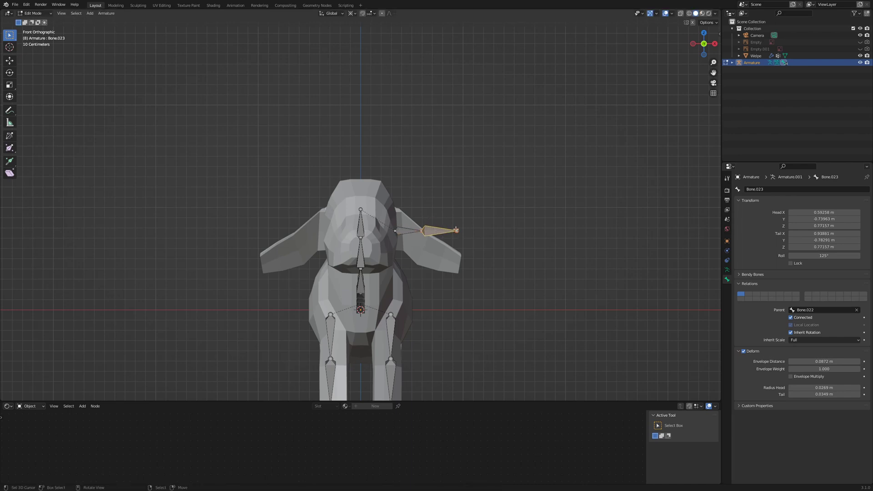
left_click_drag(456, 230, 454, 247)
left_click(454, 247)
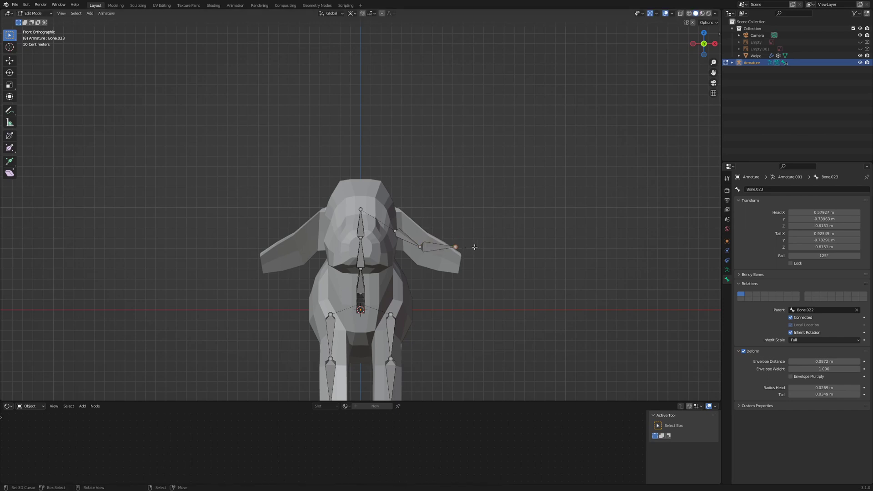
key("g")
left_click(481, 255)
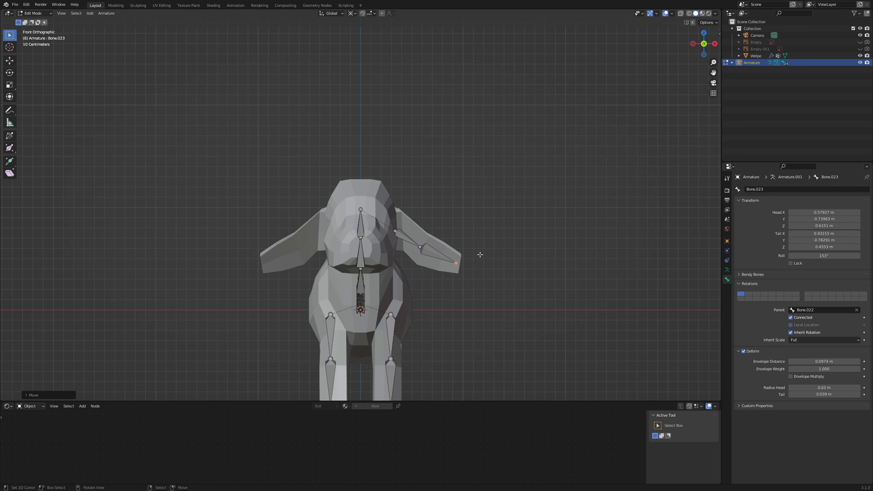
key("KP_3")
scroll(480, 254, "up", 2)
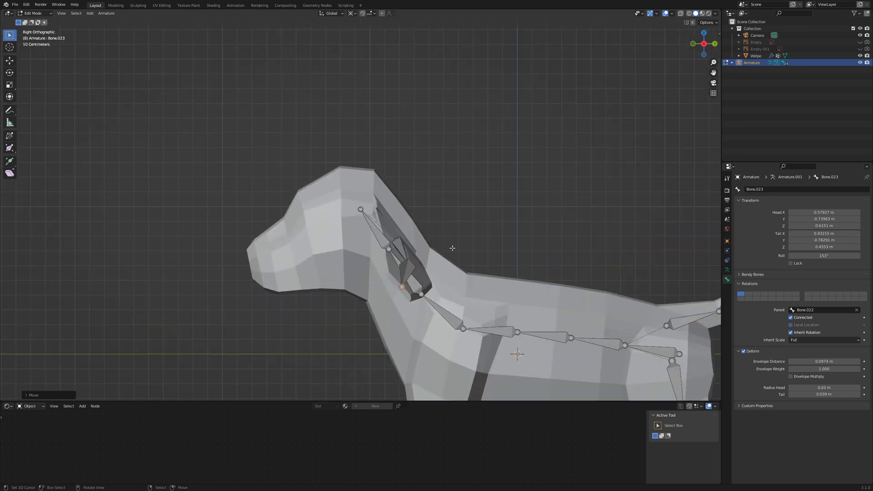
key("KP_7")
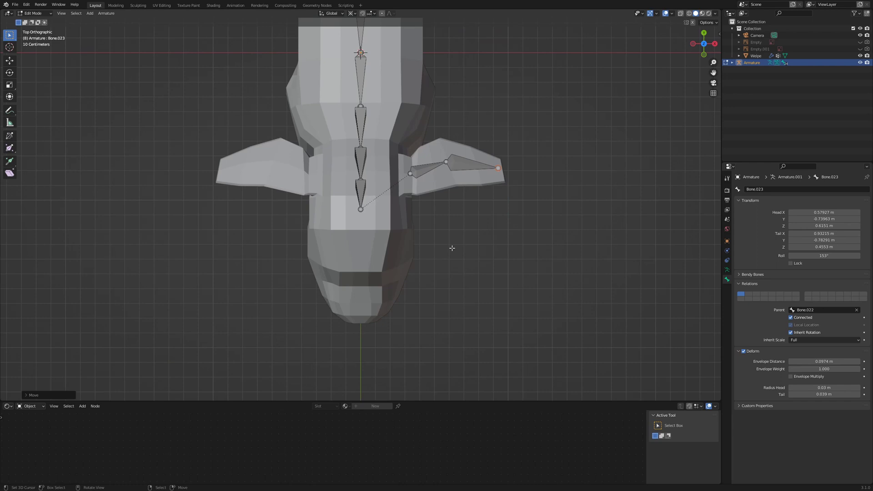
- Duplicate the right ear's inner and outer bones and mirror the copies across X Global into the left ear
left_click(429, 171)
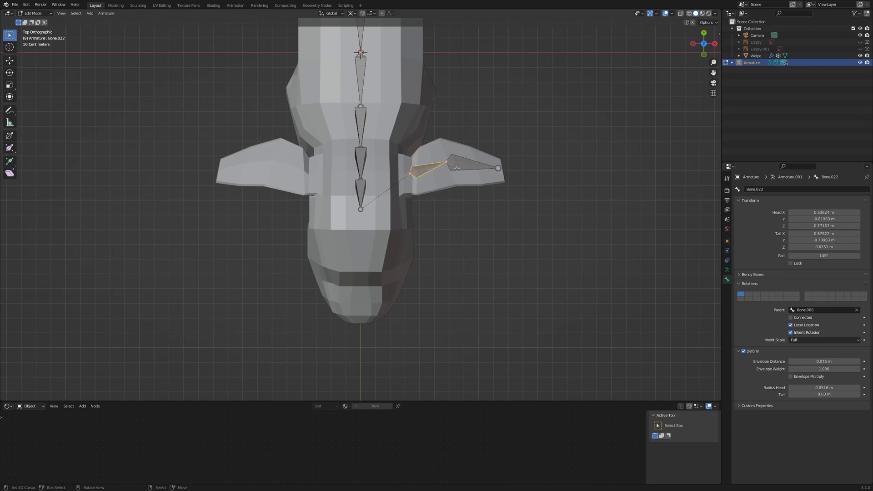
left_click(450, 155, "shift")
key("shift+d")
right_click(450, 150)
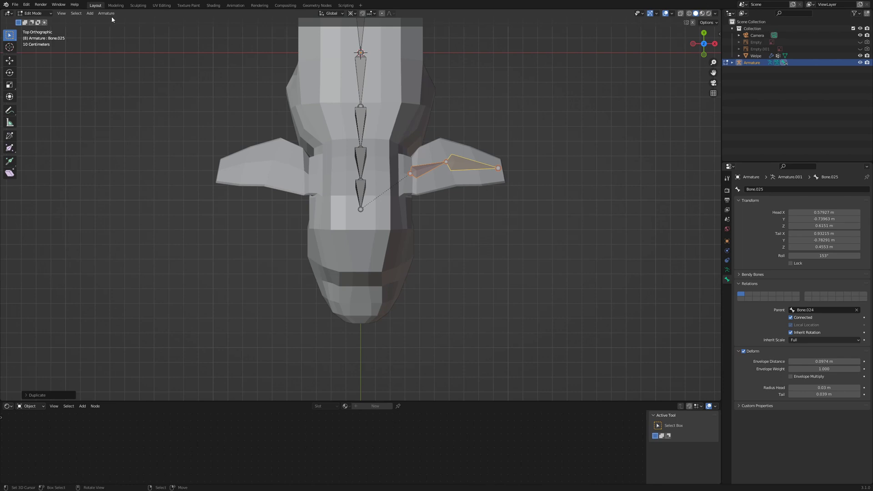
left_click(107, 13)
mouse_move(137, 28)
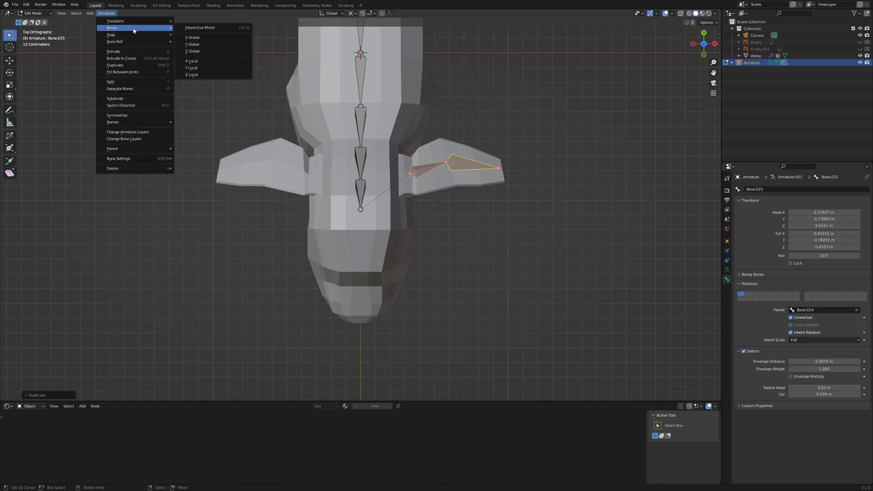
left_click(204, 38)
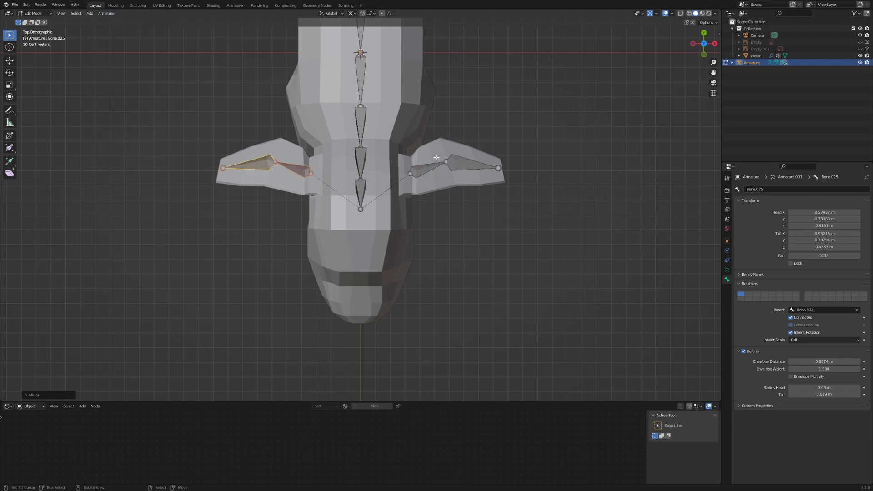
middle_click_drag(436, 157, 423, 302)
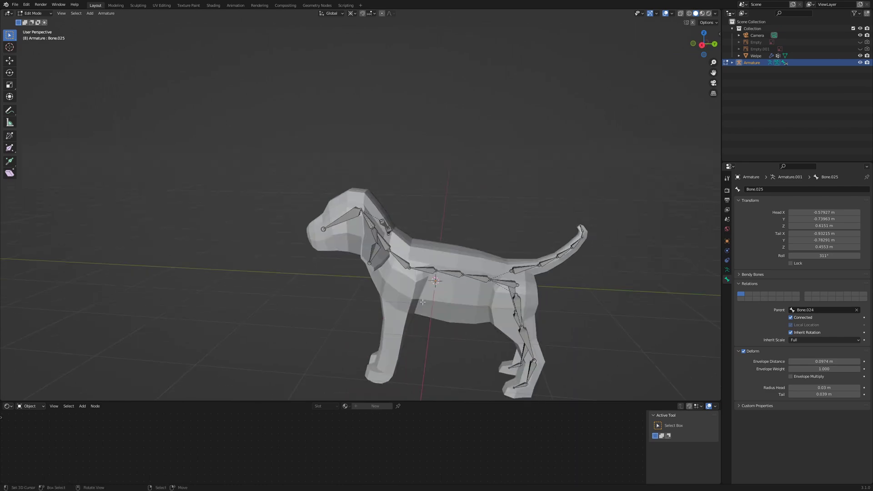
- Hide the neck bone and select the spine joint above the front leg in side view
left_click(404, 260)
key("h")
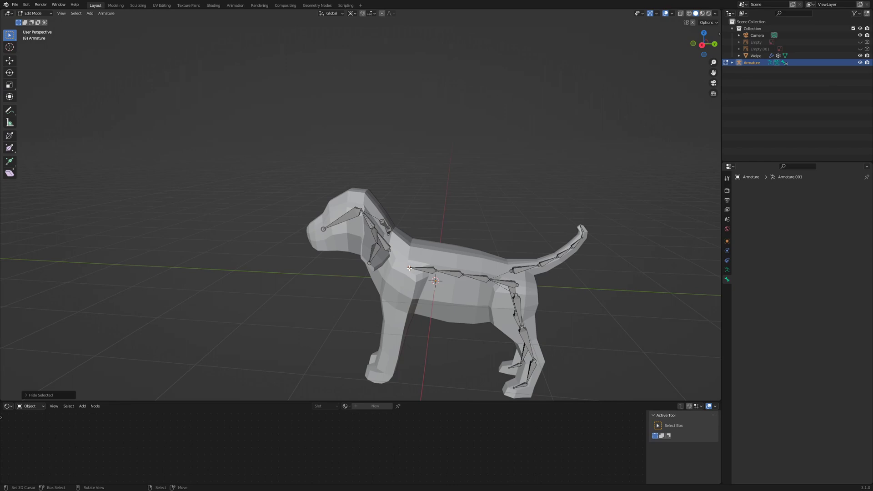
left_click(409, 269)
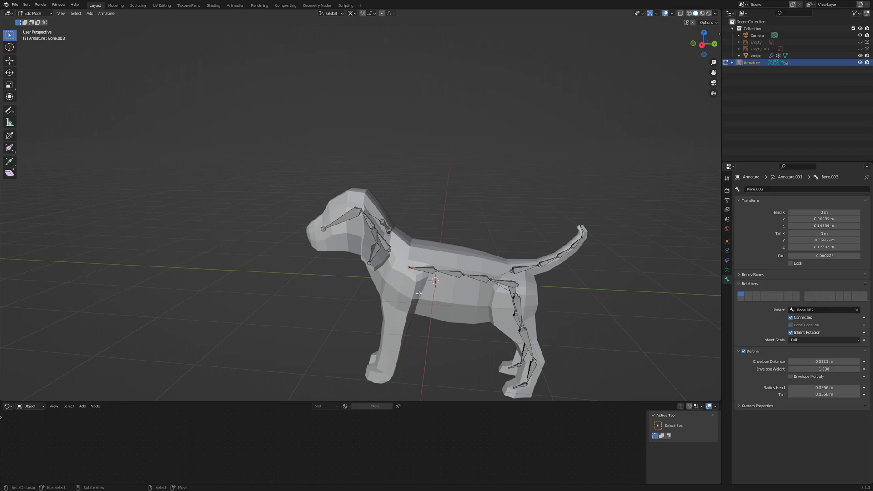
key("KP_3")
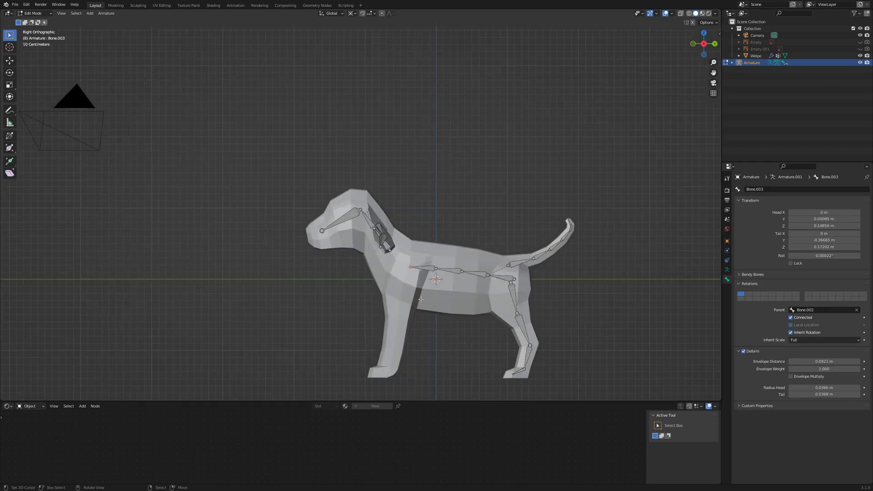
- Extrude a disconnected chain of upper leg, lower leg and foot bones from the spine to the paw
key("e")
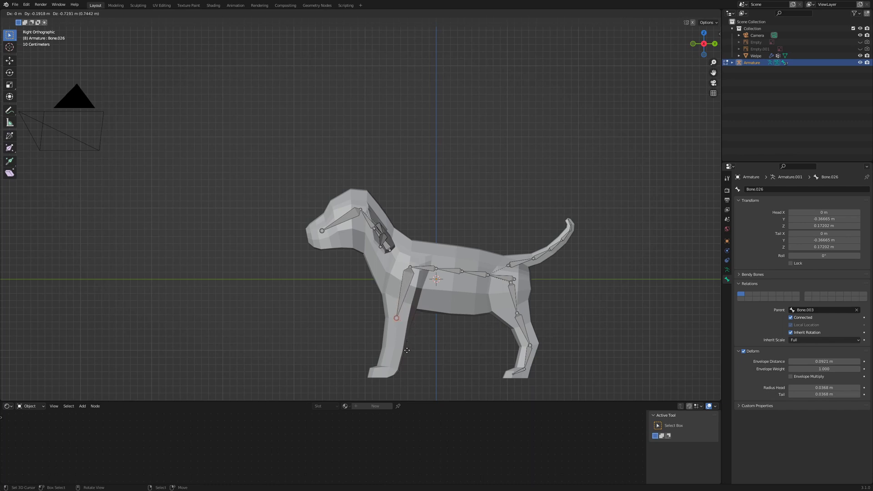
left_click(407, 343)
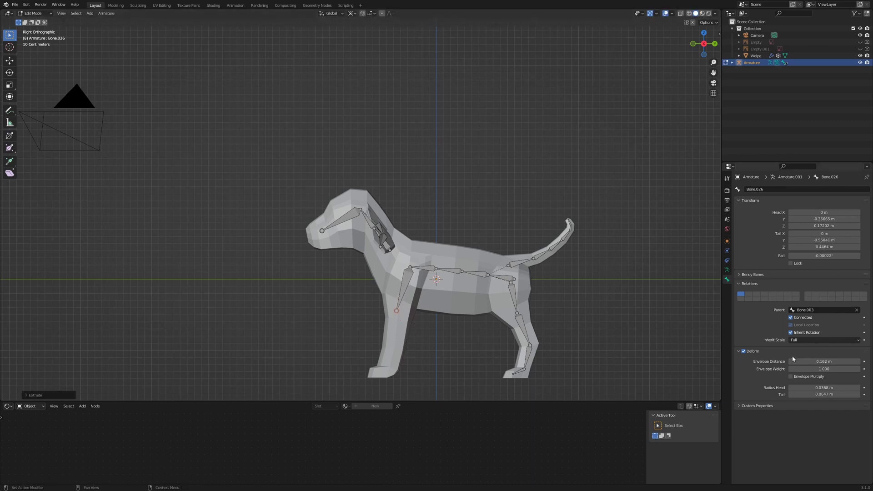
left_click(791, 318)
key("e")
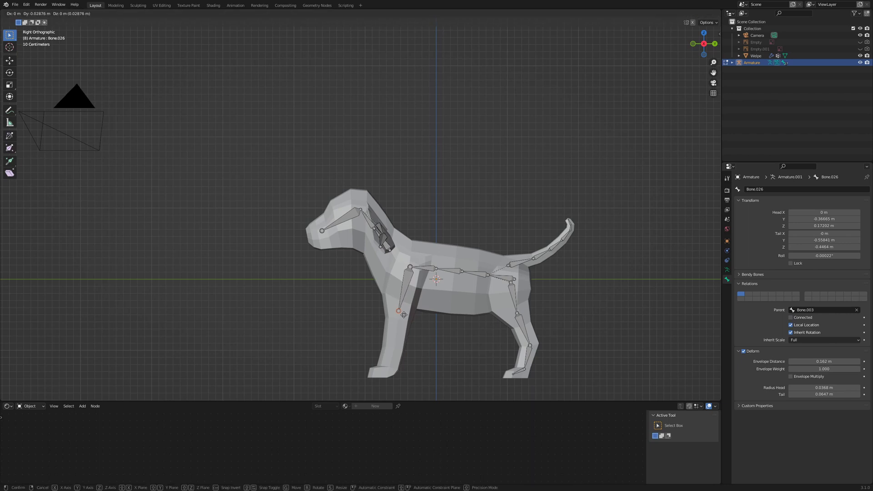
left_click(400, 349)
key("e")
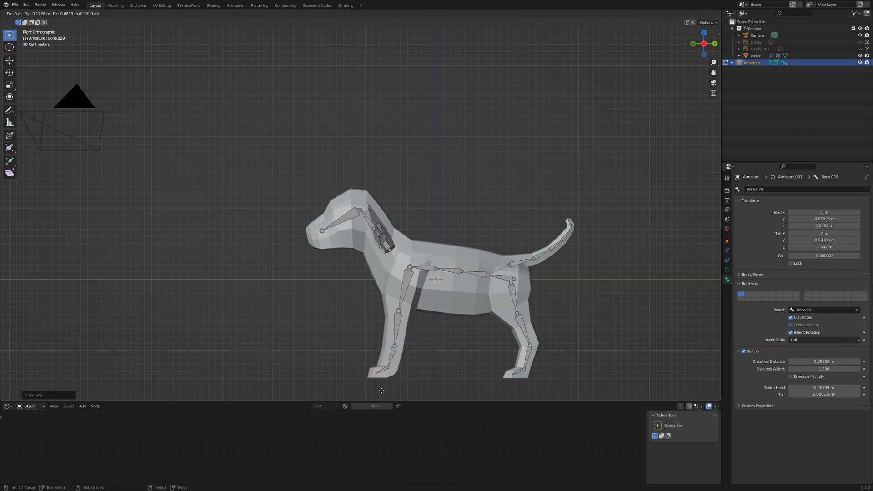
left_click(378, 373)
- Raise the shoulder joint into the chest, nudge the elbow back, and extend another bone from the elbow
left_click(409, 267)
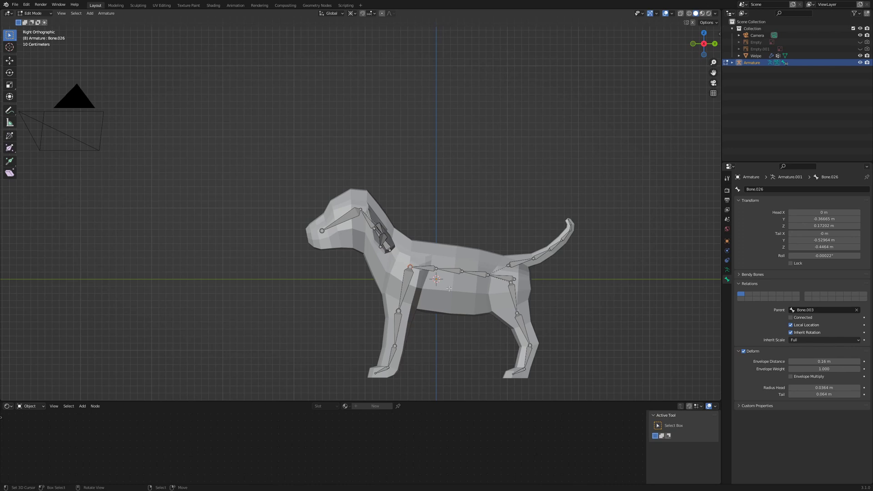
key("g")
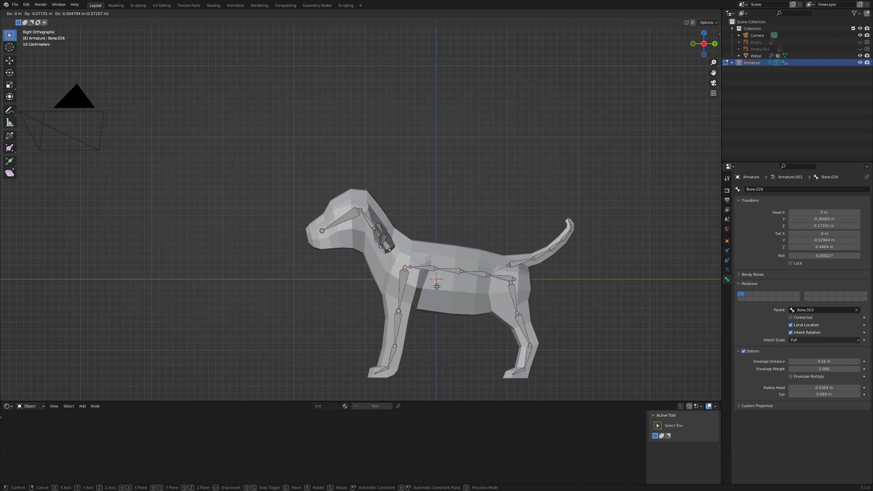
left_click(436, 287)
left_click(399, 311)
key("g")
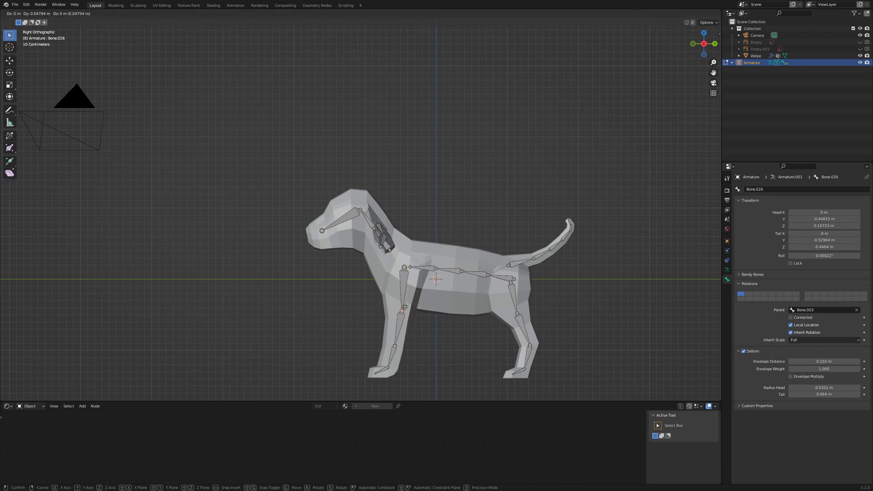
left_click(398, 344)
key("e")
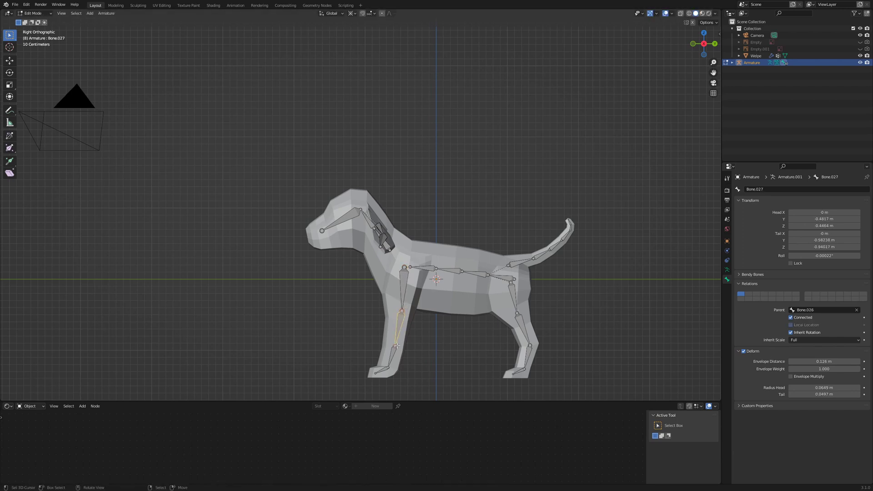
left_click(391, 334)
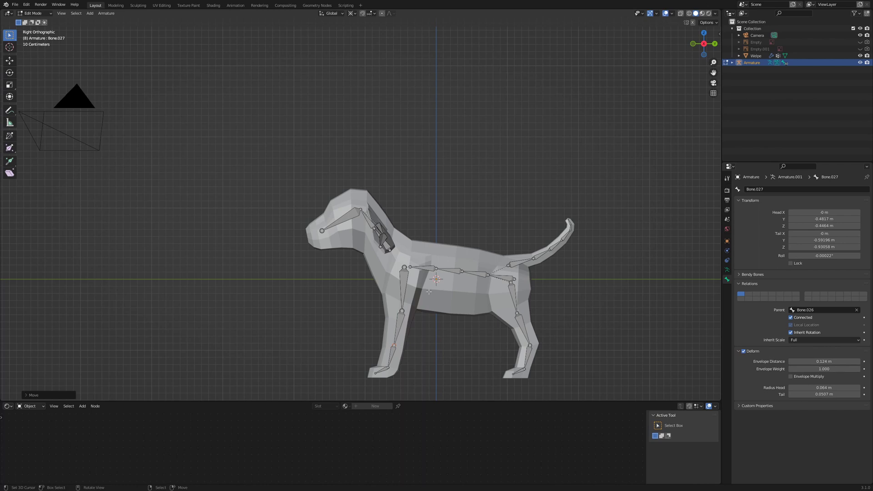
- Shift the four front-leg bones along X so they sit over the right front leg
left_click(402, 289)
left_click(398, 328, "shift")
left_click(390, 357, "shift")
left_click(384, 372, "shift")
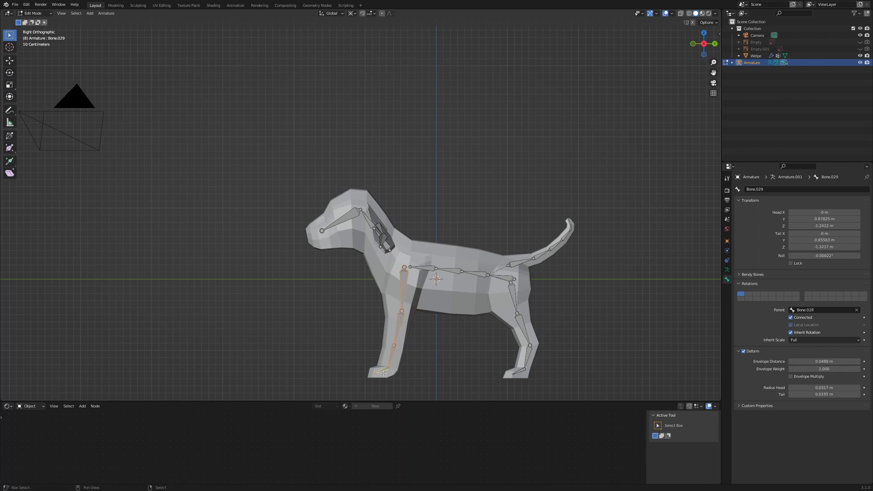
middle_click_drag(383, 372, 385, 371)
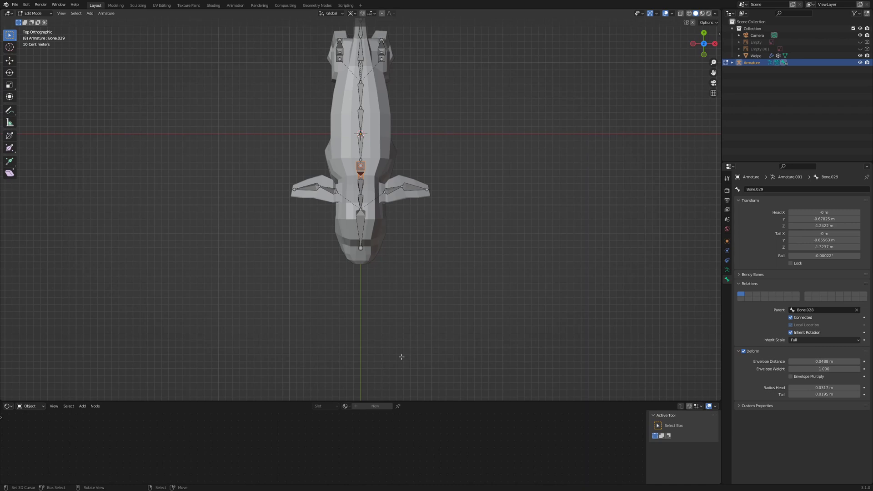
scroll(402, 357, "up", 1)
key("g")
key("x")
left_click(424, 356)
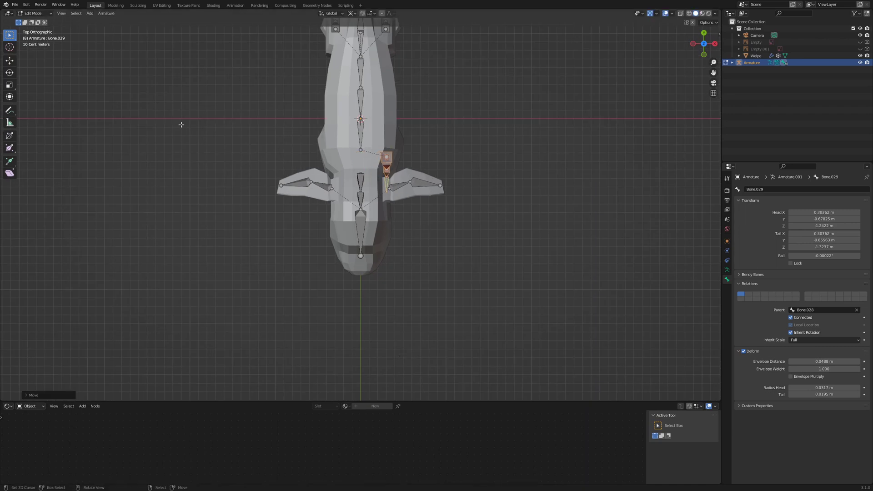
- Duplicate the front-leg bones and mirror the copies across X Global onto the other front leg
key("shift+d")
right_click(181, 125)
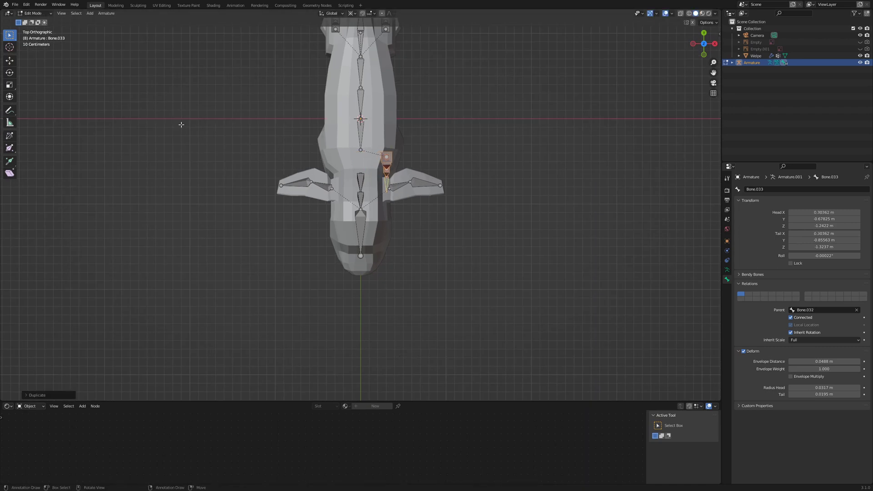
left_click(106, 13)
mouse_move(136, 28)
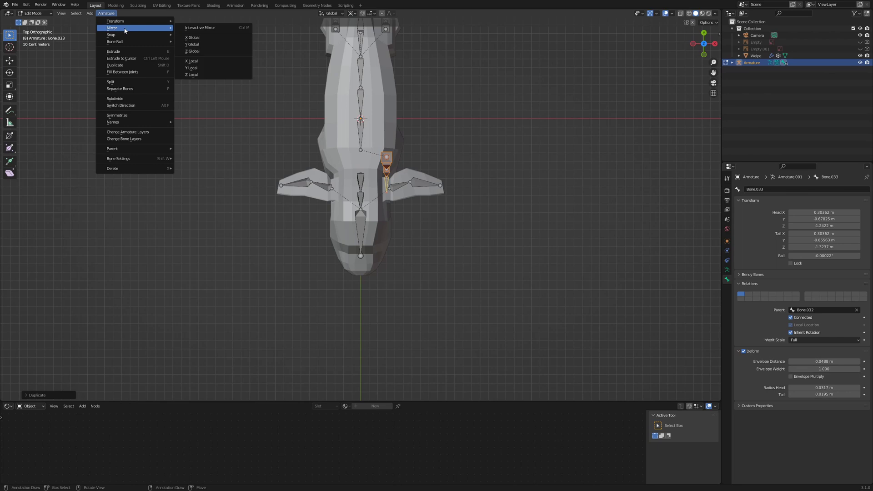
left_click(202, 39)
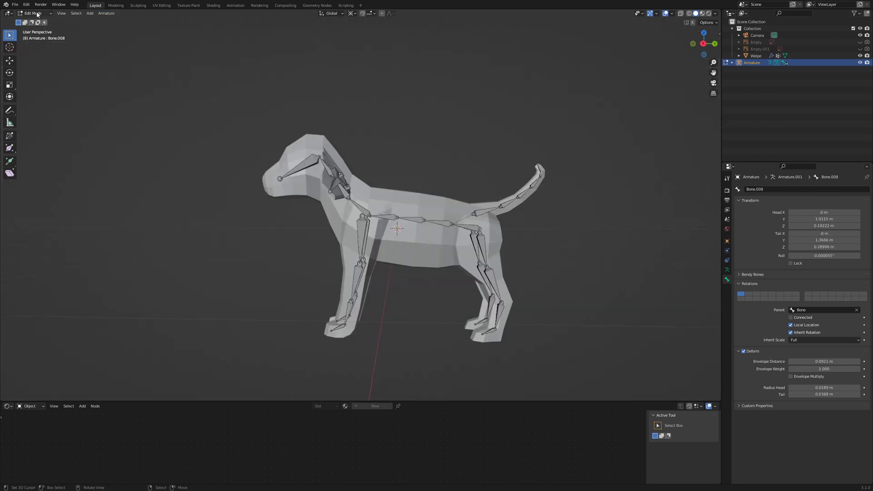
left_click(33, 12)
left_click(36, 36)
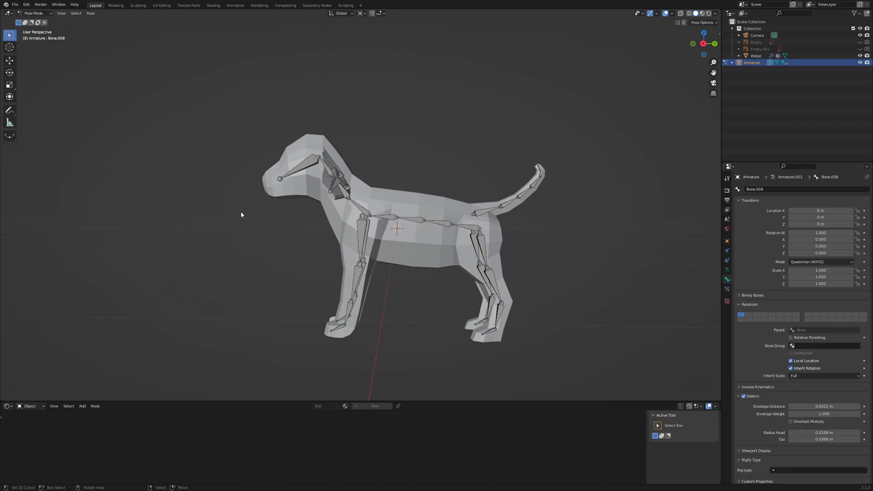
left_click(472, 230)
key("g")
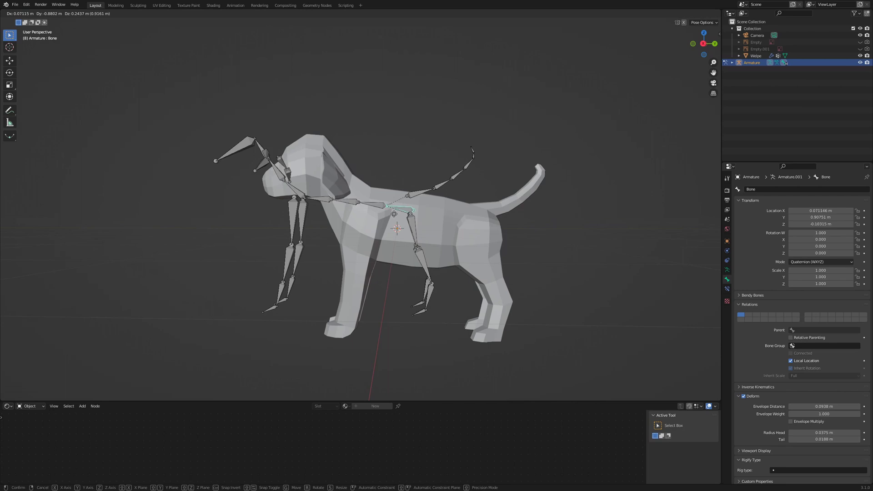
right_click(474, 167)
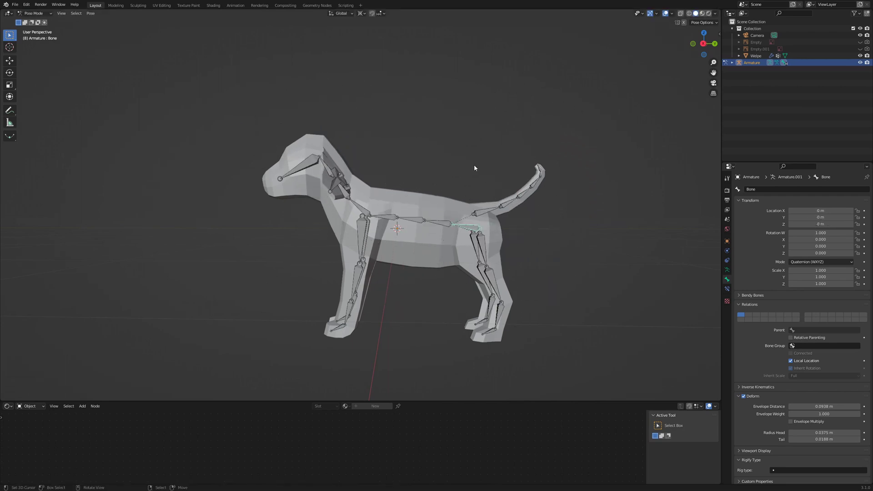
left_click(483, 212)
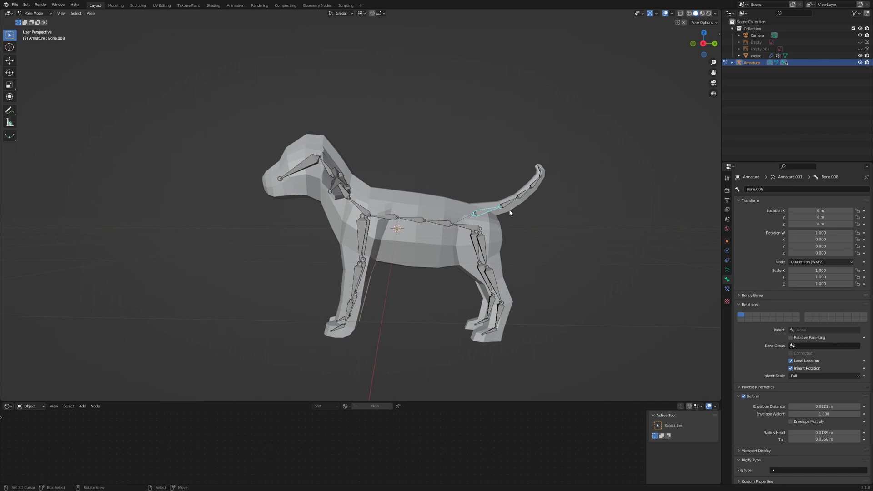
key("g")
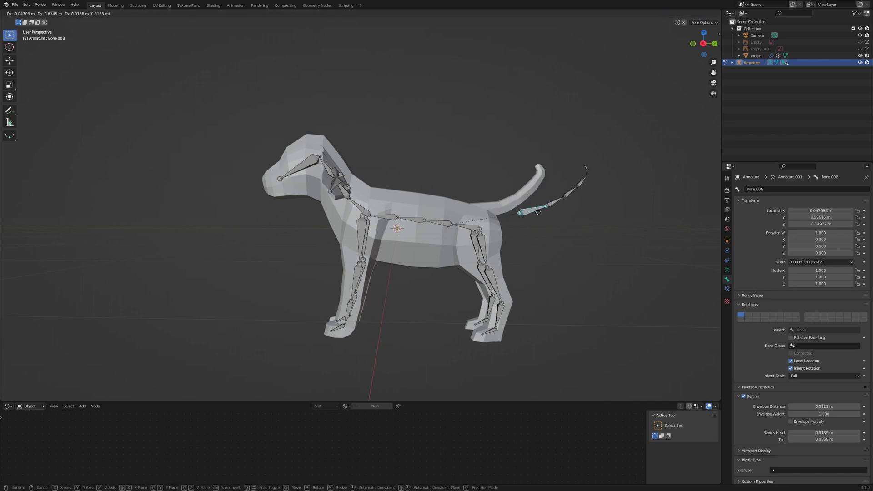
key("Escape")
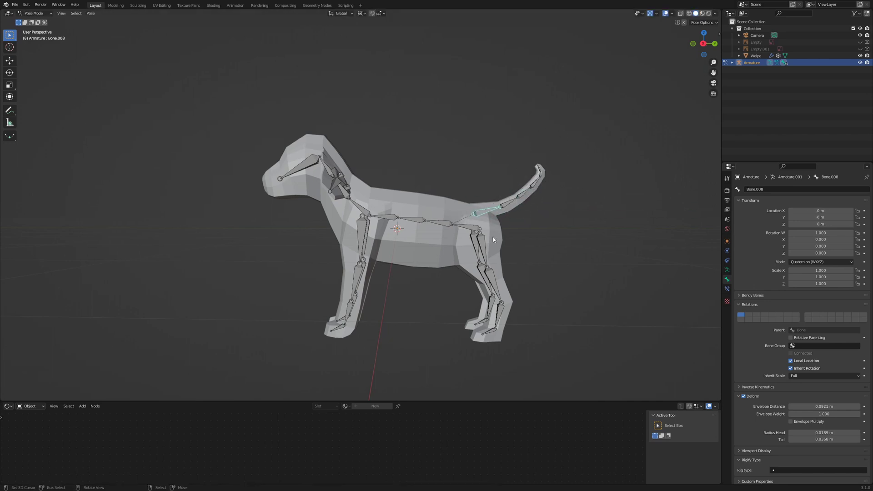
left_click(487, 238)
key("g")
key("Escape")
left_click(364, 237)
middle_click_drag(391, 195, 412, 310)
left_click(295, 187)
mouse_move(372, 283)
middle_mouse_down()
mouse_move(405, 287)
mouse_move(370, 274)
mouse_move(374, 293)
middle_mouse_up()
left_click(364, 272)
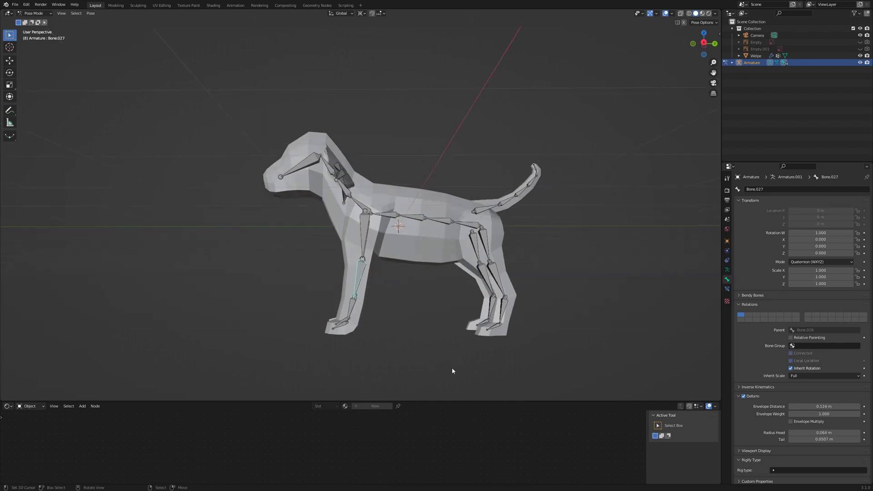
key("r")
key("Escape")
key("alt+a")
left_click(487, 278)
key("r")
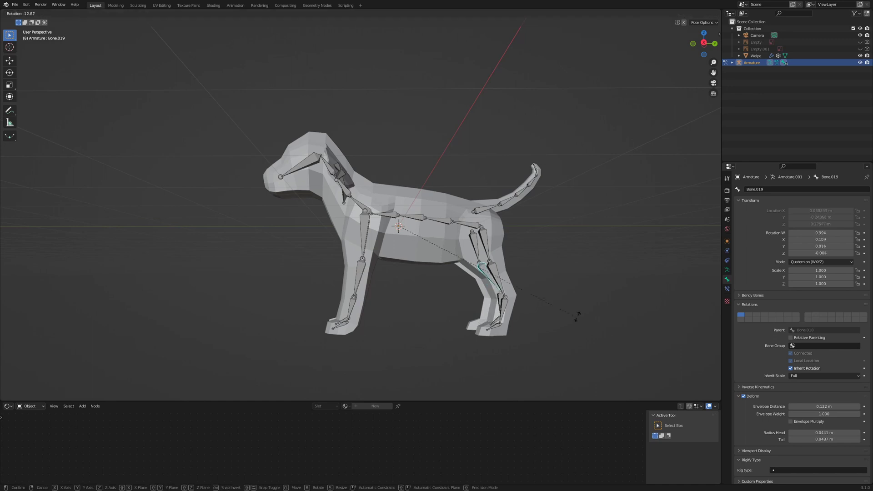
key("Escape")
middle_click_drag(454, 205, 388, 249)
left_click(307, 171)
key("r")
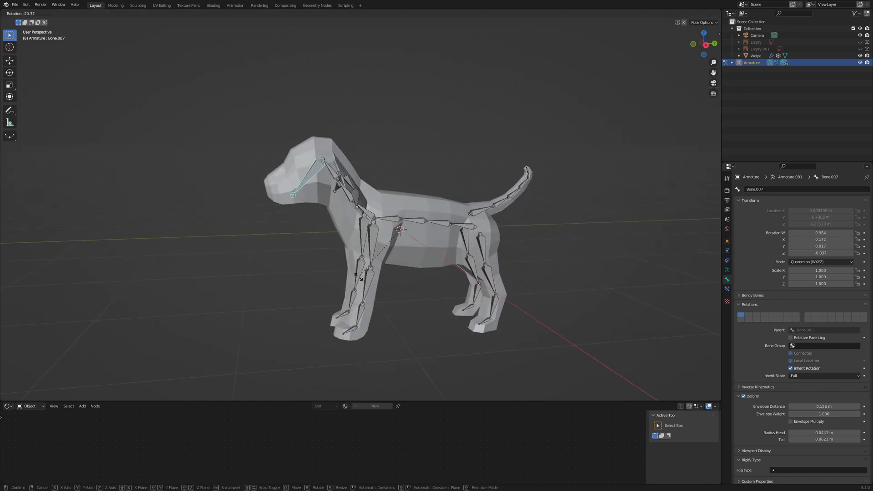
key("Escape")
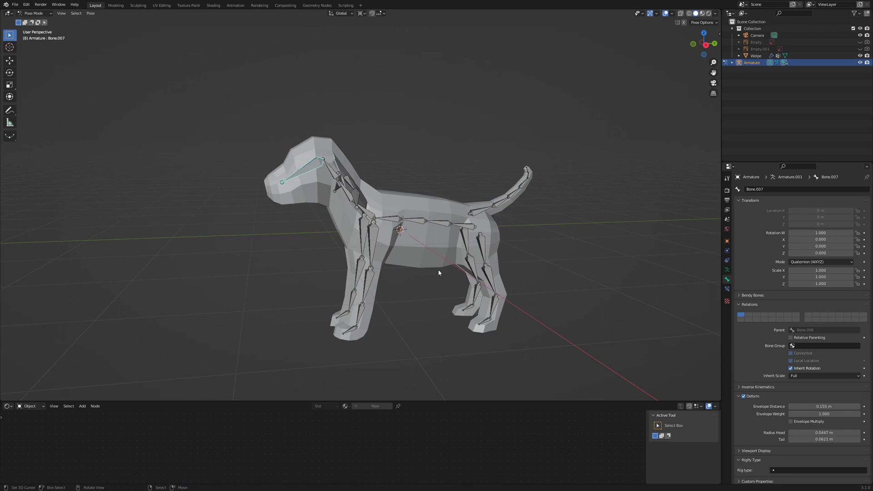
middle_click_drag(439, 271, 414, 255)
left_click(411, 256)
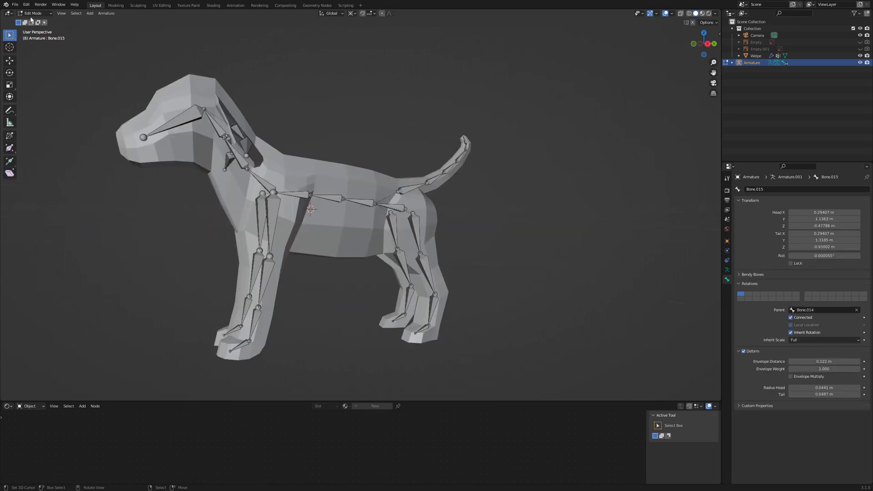
- Hide a hind-leg bone and extrude a new bone from the knee along Y in side view
left_click(428, 268)
key("h")
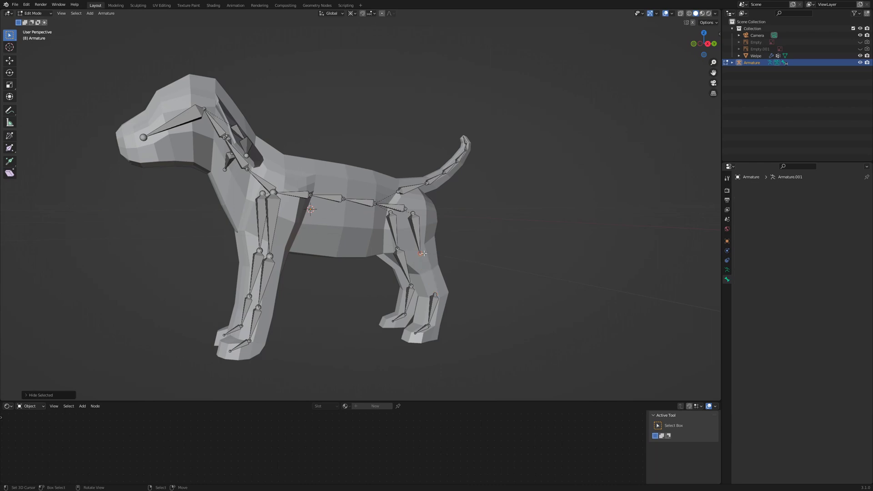
key("KP_3")
scroll(428, 258, "up", 2)
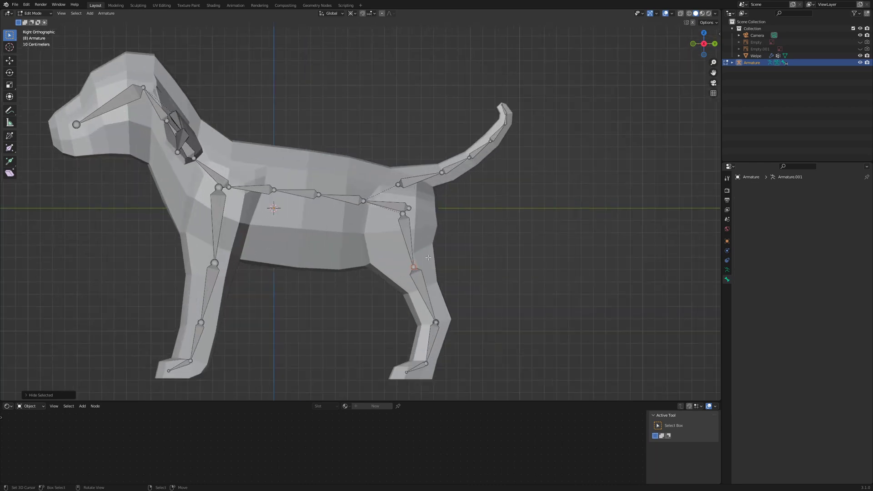
key("e")
key("y")
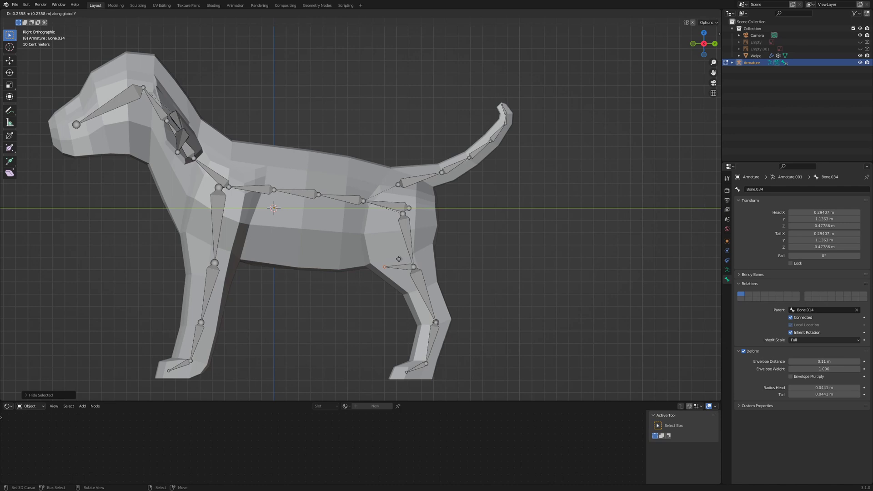
left_click(399, 259)
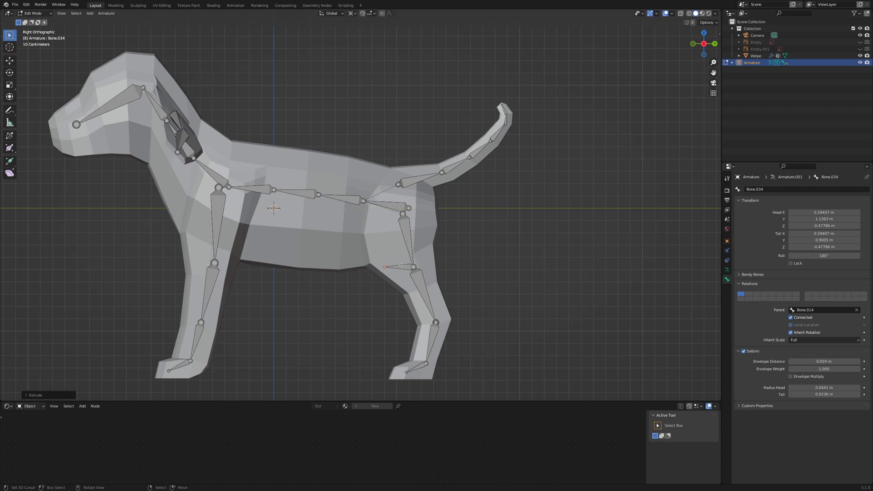
- Make the new bone non-deforming and unparented, move it along Y, and name it pole_hinte_links
left_click(744, 351)
left_click(791, 317)
left_click(857, 310)
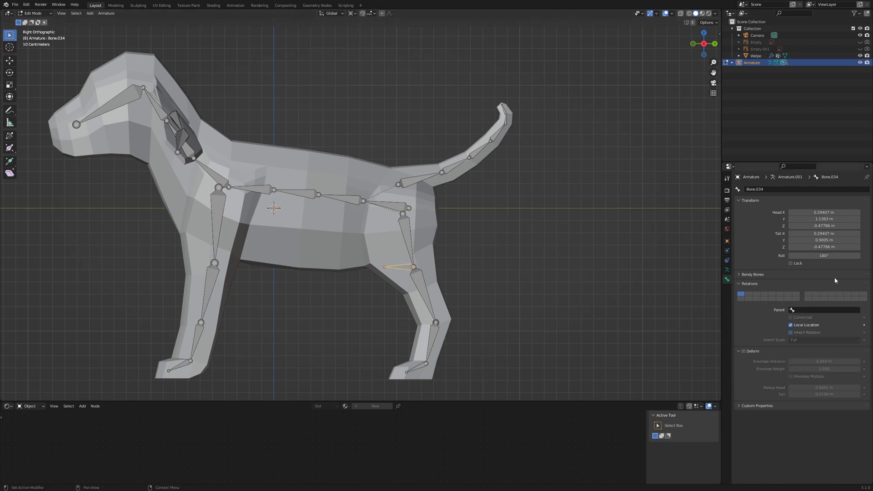
key("g")
key("y")
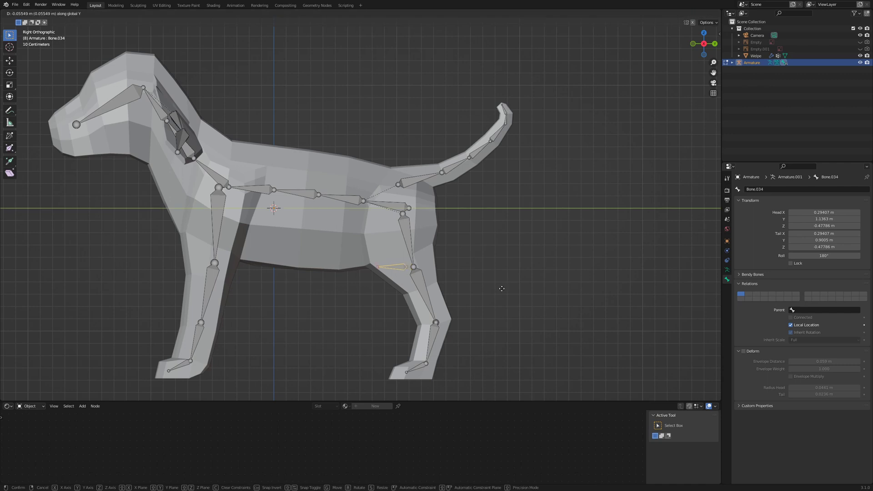
left_click(467, 292)
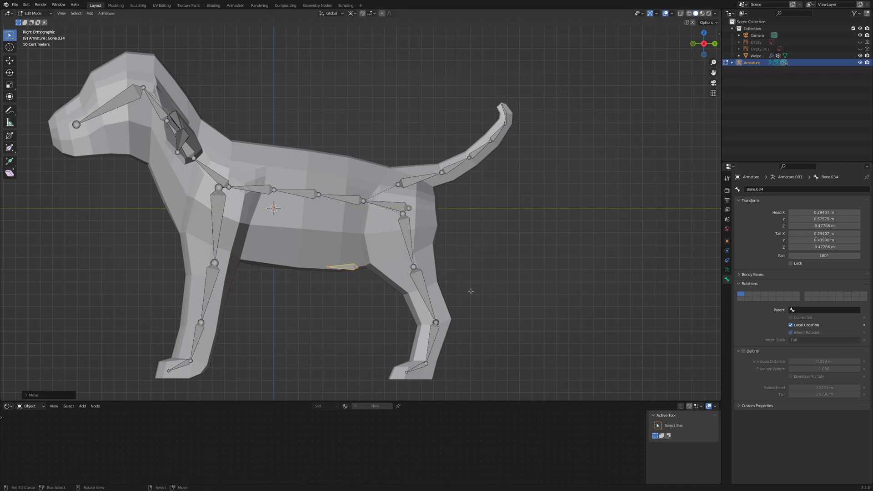
left_click(776, 189)
type("Fole_hinte")
type("_links")
key("Return")
- Reveal all bones and extrude a new bone from the hind-leg ankle joint
key("alt+h")
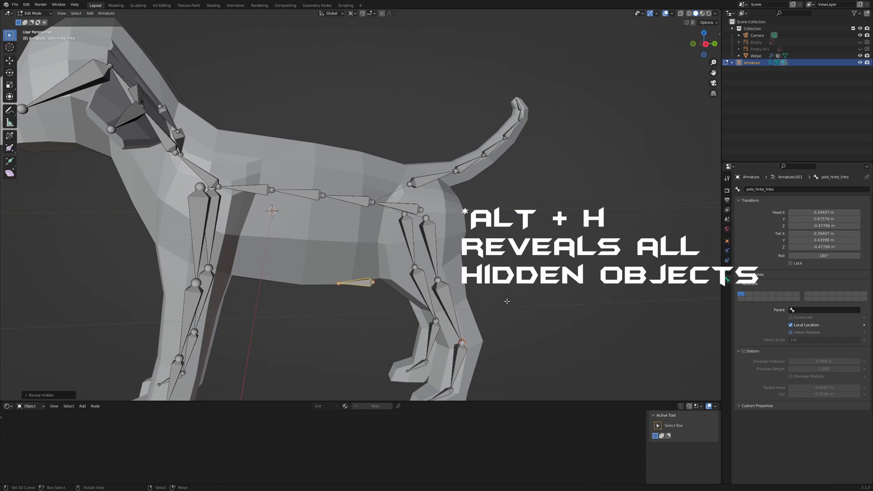
left_click(461, 363)
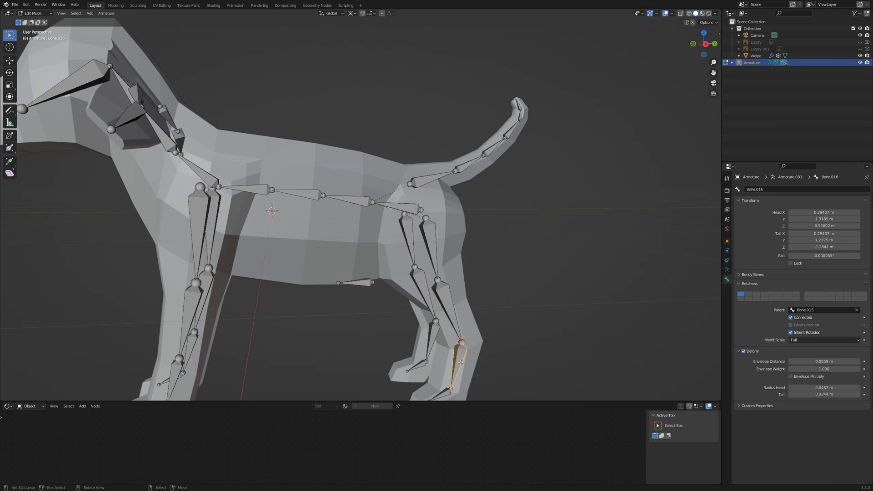
left_click(472, 357)
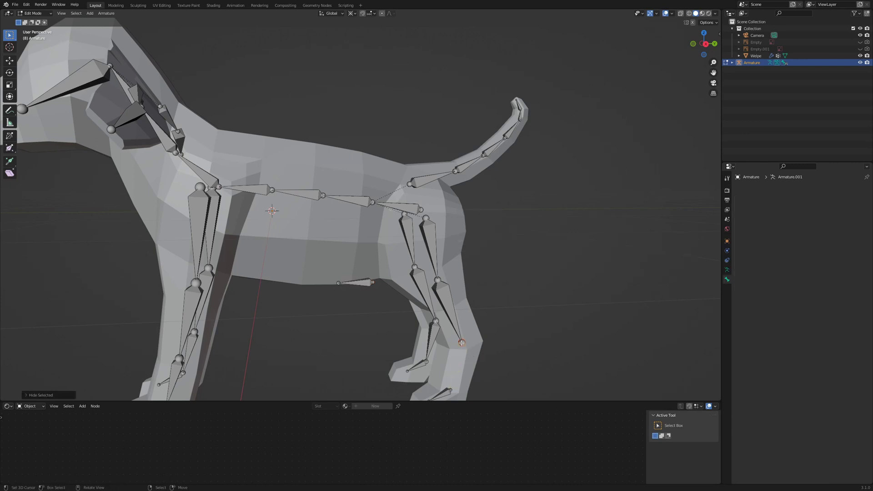
left_click(461, 342)
key("KP_3")
key("e")
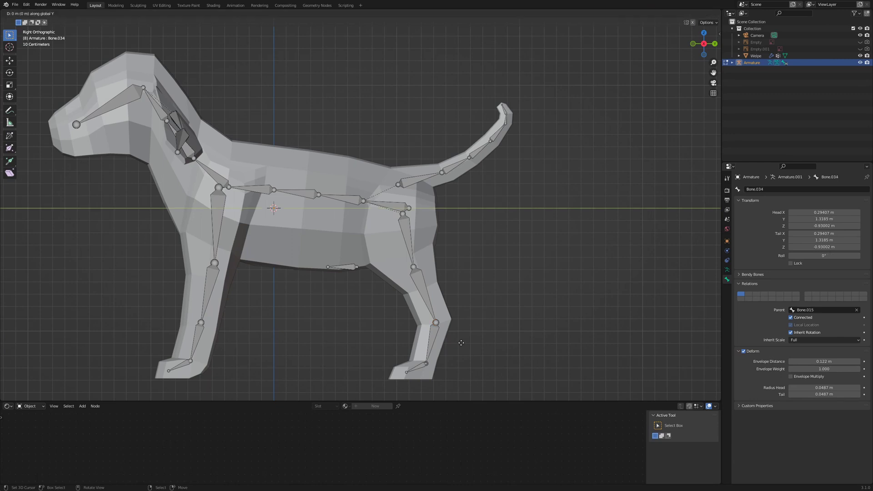
left_click(463, 342)
- Make the ankle bone non-deforming and detached, name it IK, and switch to Pose Mode
left_click(744, 352)
left_click(857, 310)
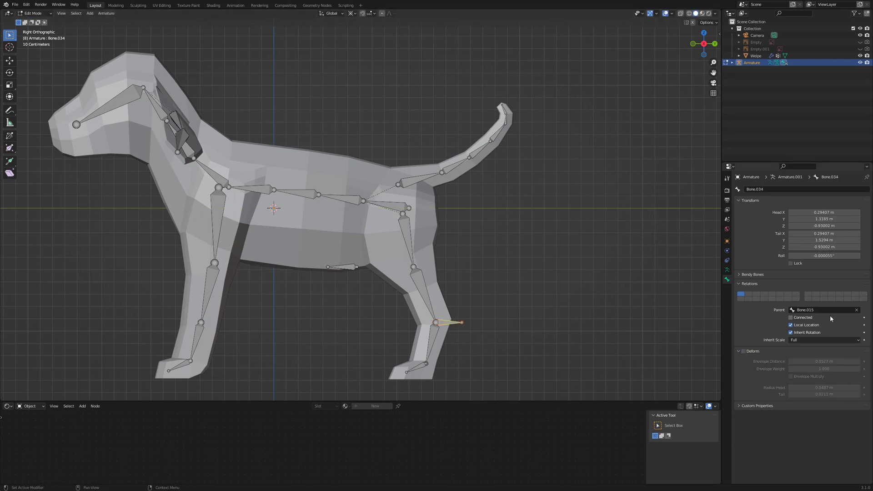
left_click(769, 189)
type("IK")
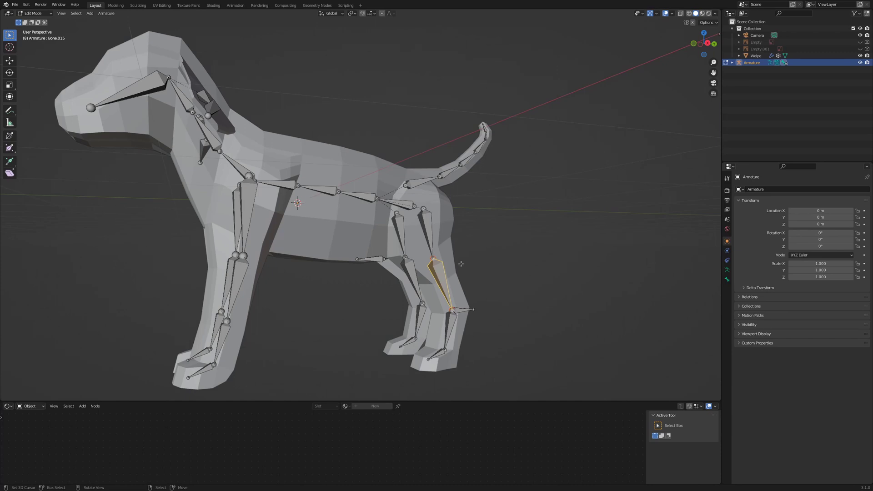
left_click(43, 14)
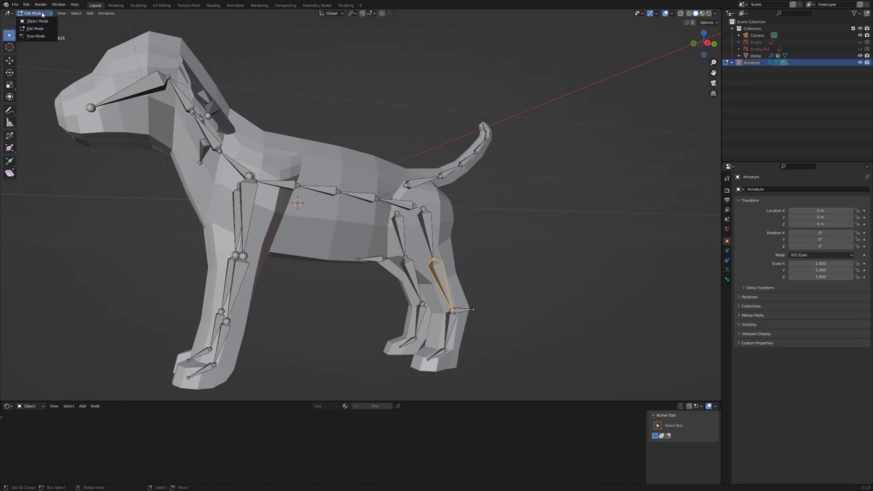
left_click(34, 37)
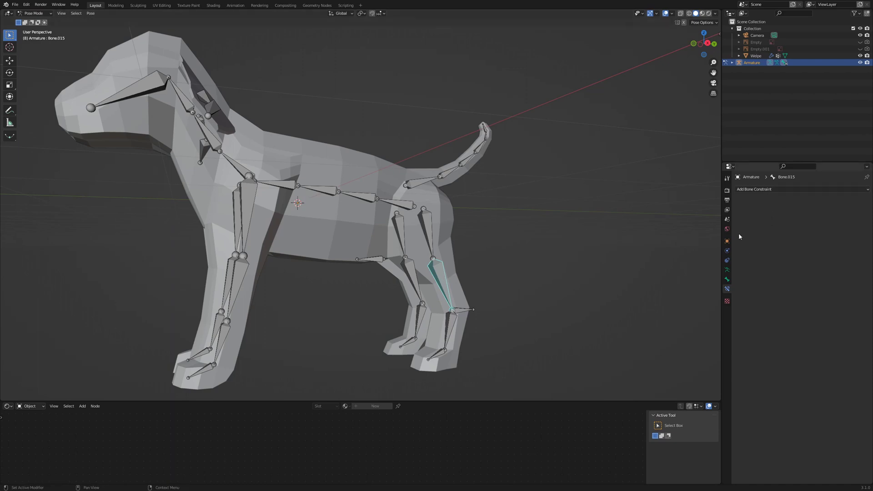
- Add an Inverse Kinematics constraint to the hind shin bone targeting the armature's ik_hinten_links bone
left_click(796, 189)
left_click(804, 221)
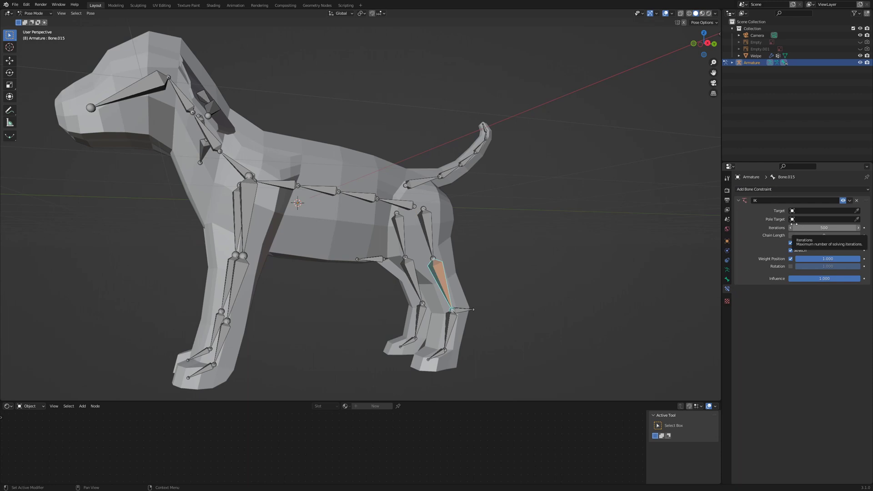
left_click(808, 210)
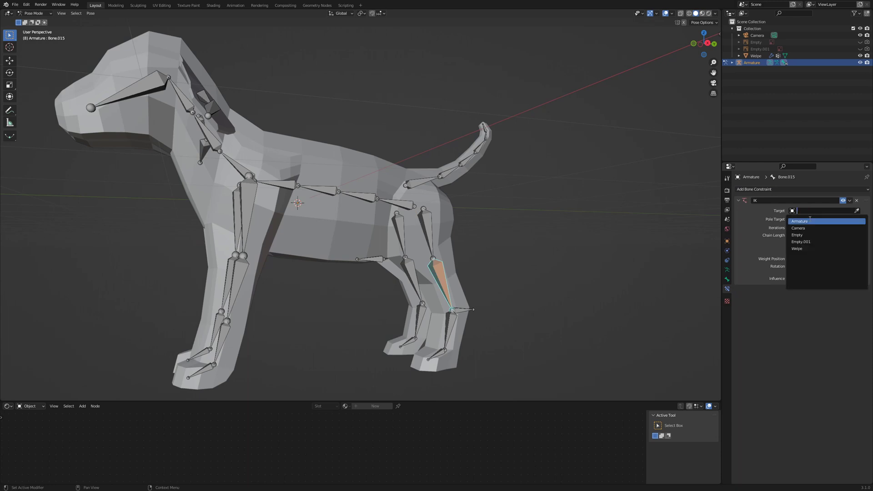
left_click(806, 220)
left_click(810, 219)
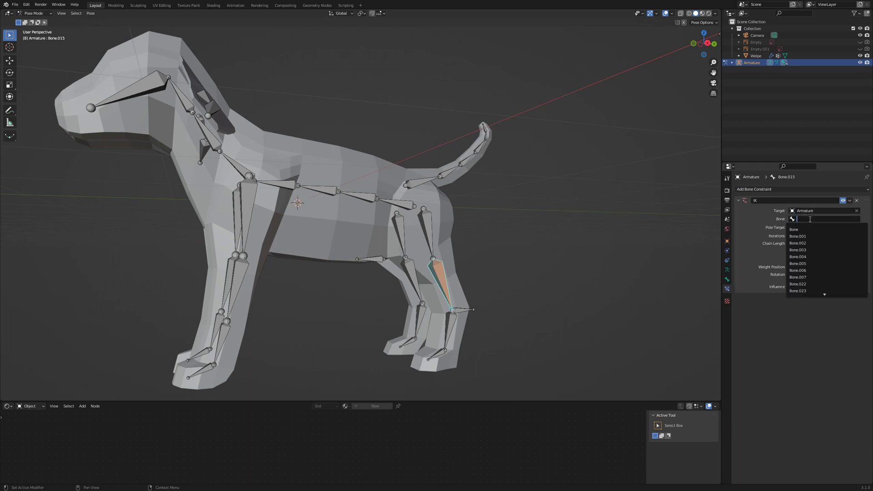
type("ik_hinten_links")
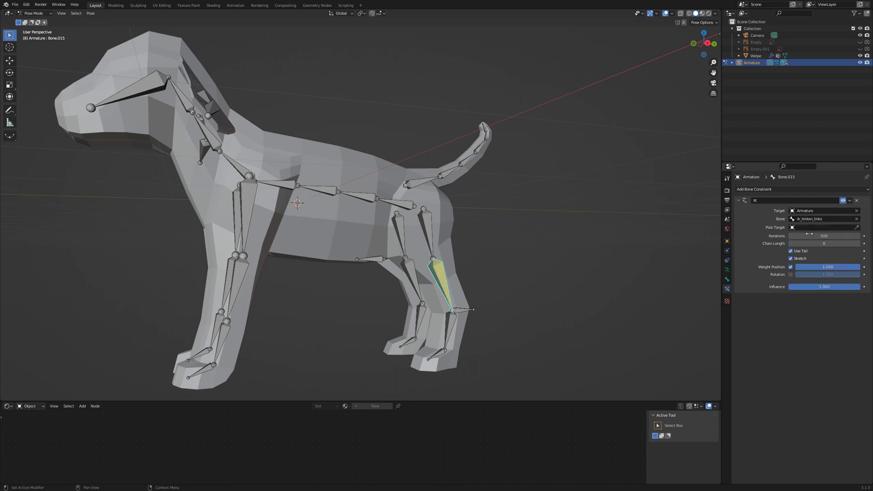
left_click(811, 230)
- Set the IK pole target to pole_hinten_links and the chain length to 2
left_click(810, 228)
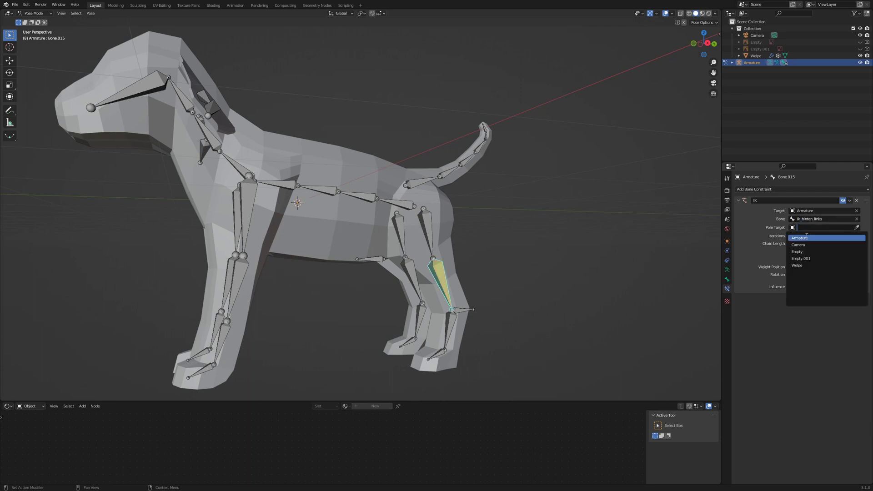
left_click(808, 236)
left_click(807, 236)
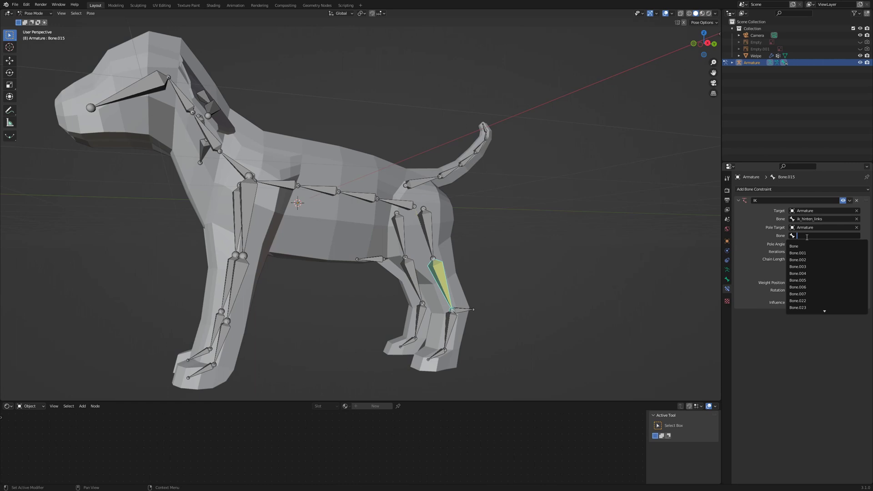
type("p")
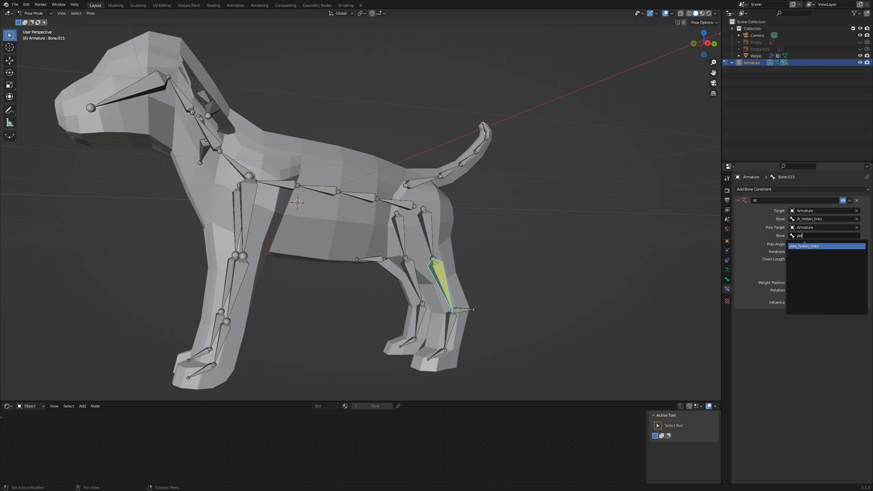
type("o")
left_click(797, 246)
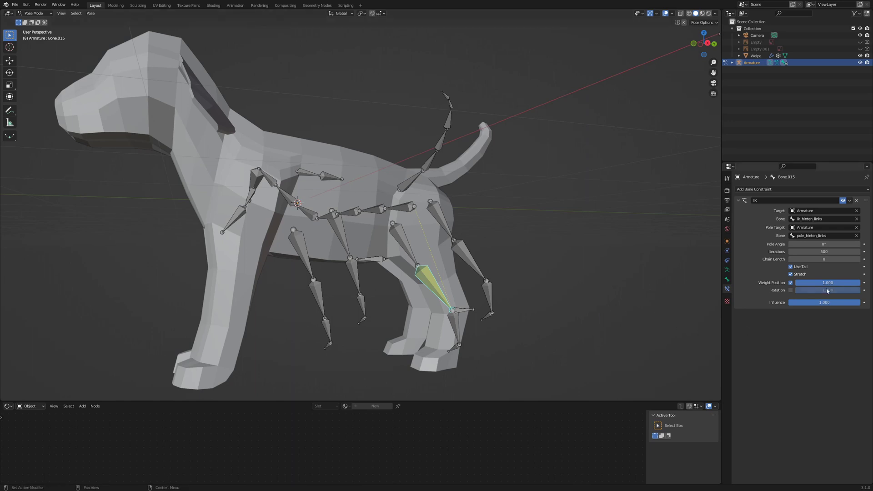
left_click(828, 262)
type("2")
key("Return")
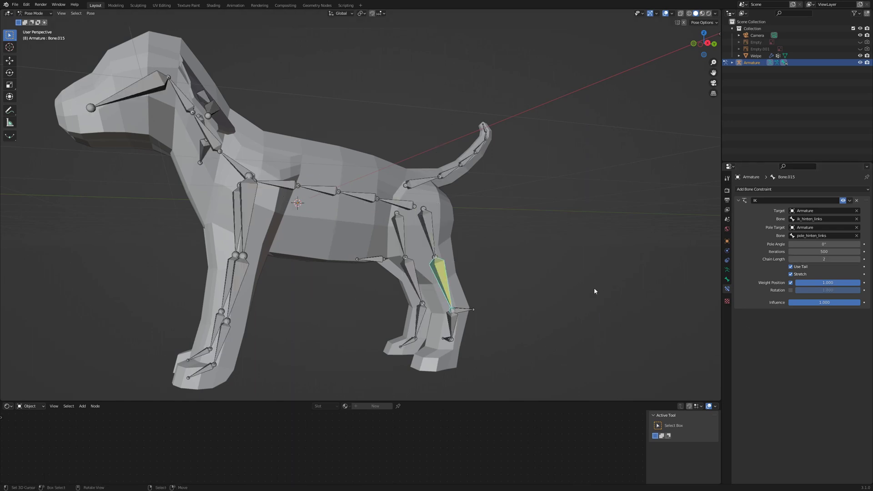
- Set the IK pole angle to -90°
middle_click_drag(594, 288, 371, 316)
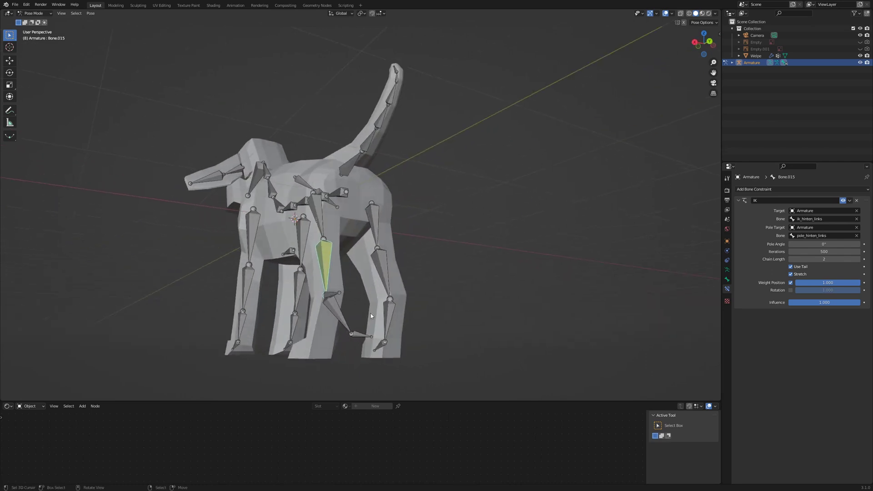
middle_click_drag(461, 329, 591, 318)
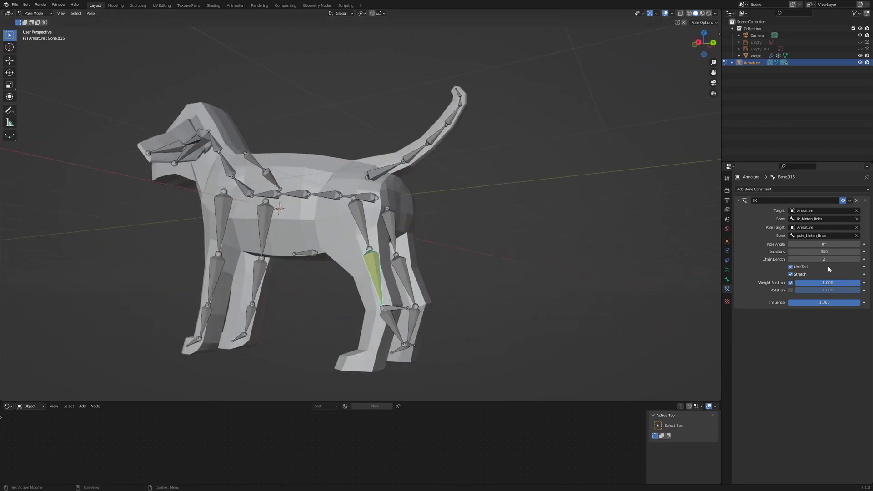
left_click(805, 244)
type("90")
key("Return")
left_click(810, 242)
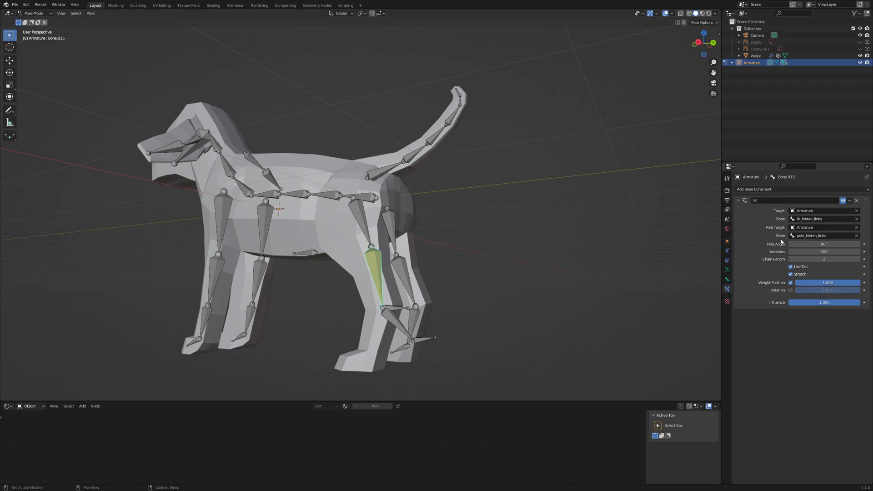
type("-90")
key("Return")
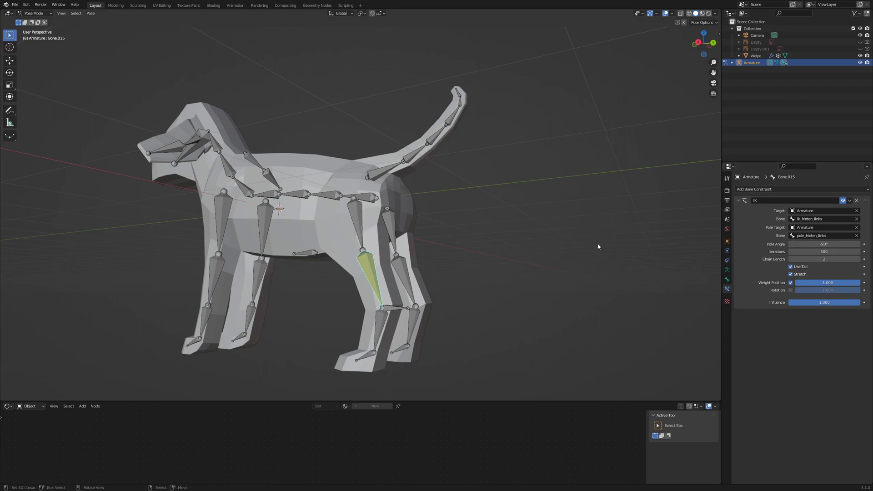
key("KP_3")
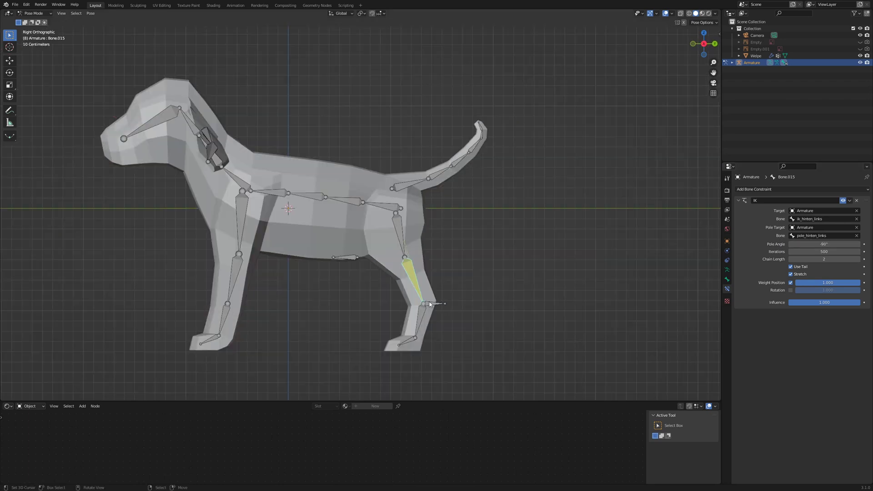
- Test the leg by moving the ik_hinten_links control and the rear spine bone
left_click(430, 304)
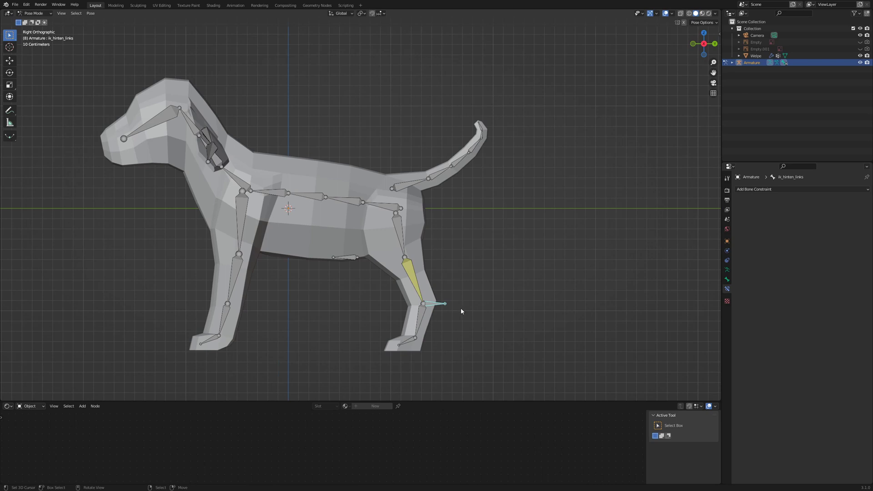
key("g")
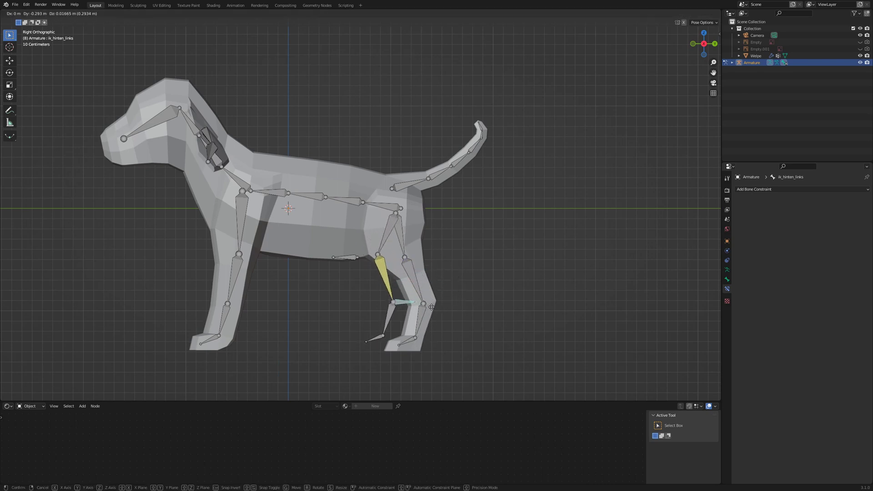
key("Escape")
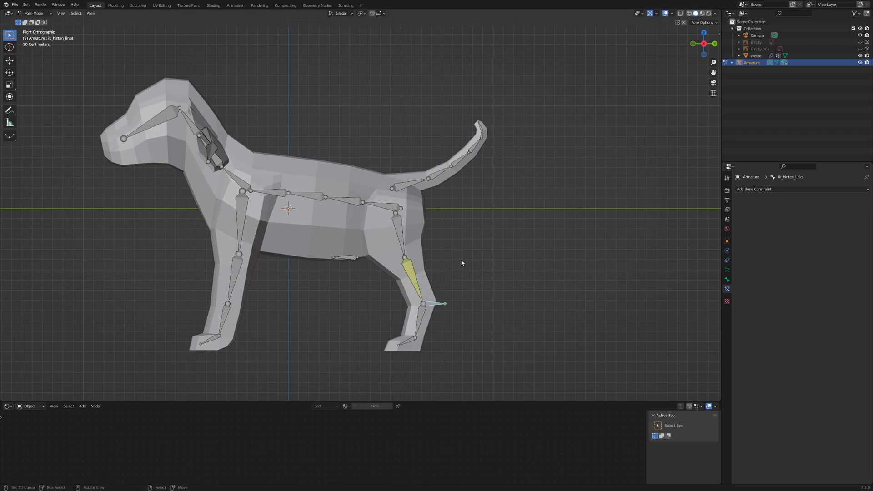
middle_click_drag(462, 263, 464, 262)
left_click(408, 210)
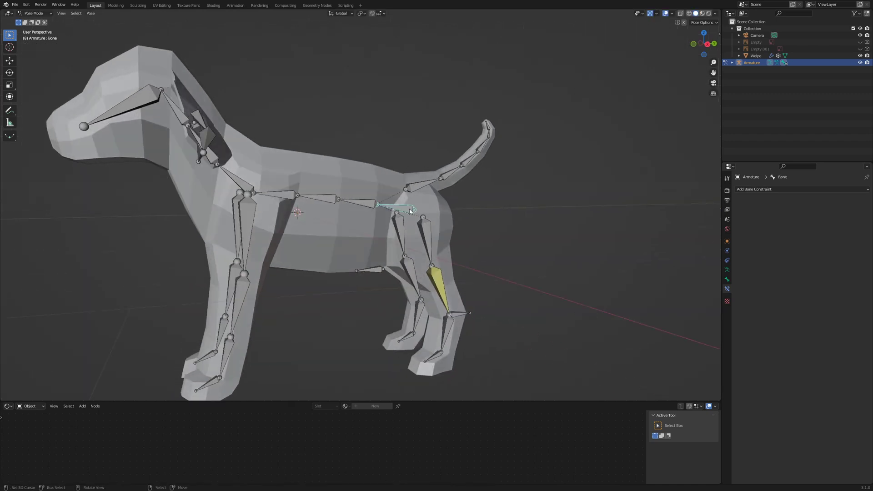
middle_click_drag(523, 225, 538, 228)
key("g")
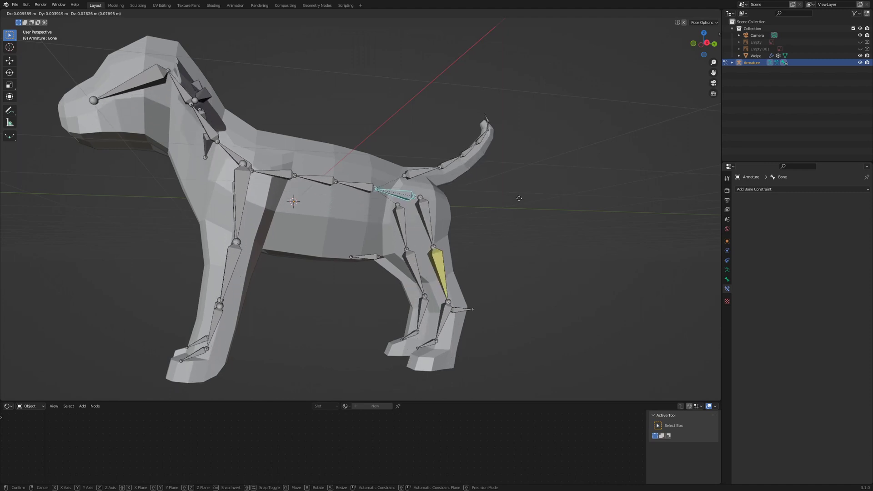
left_click(523, 209)
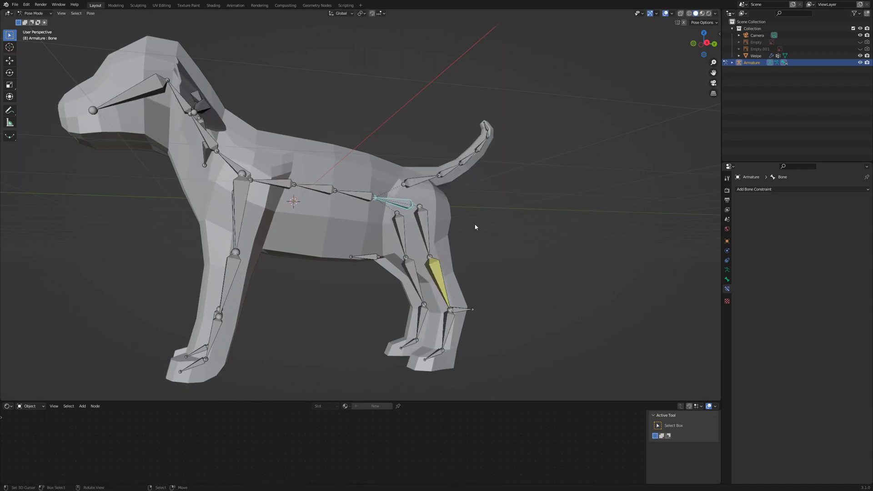
middle_click_drag(476, 226, 476, 237)
- Test knee direction by moving pole_hinten_links, then rotate the IK control around Z
left_click(378, 274)
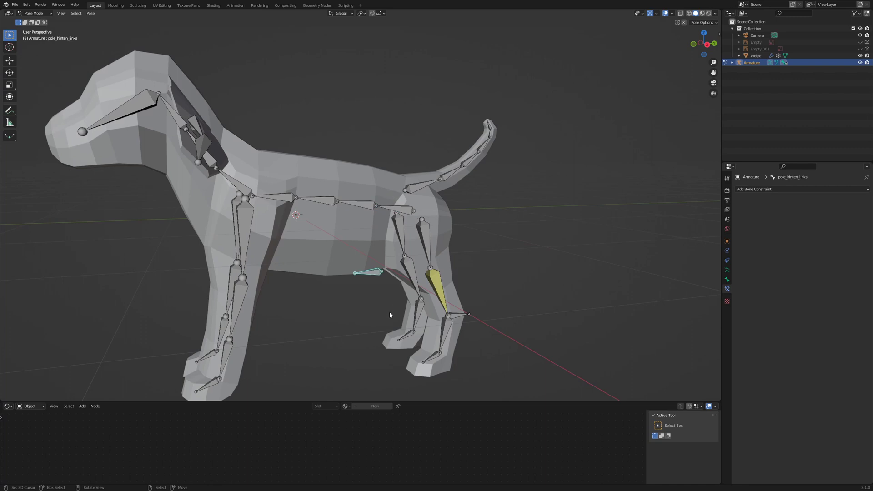
middle_click_drag(362, 310, 356, 307)
key("g")
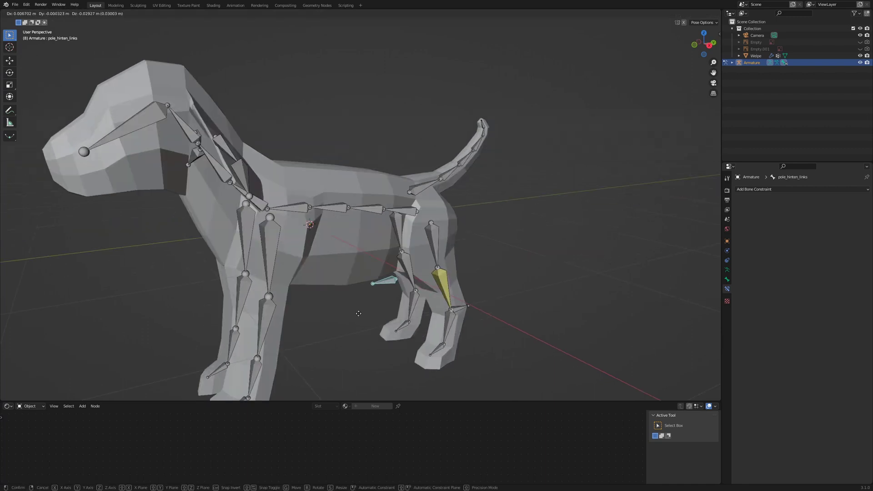
key("Escape")
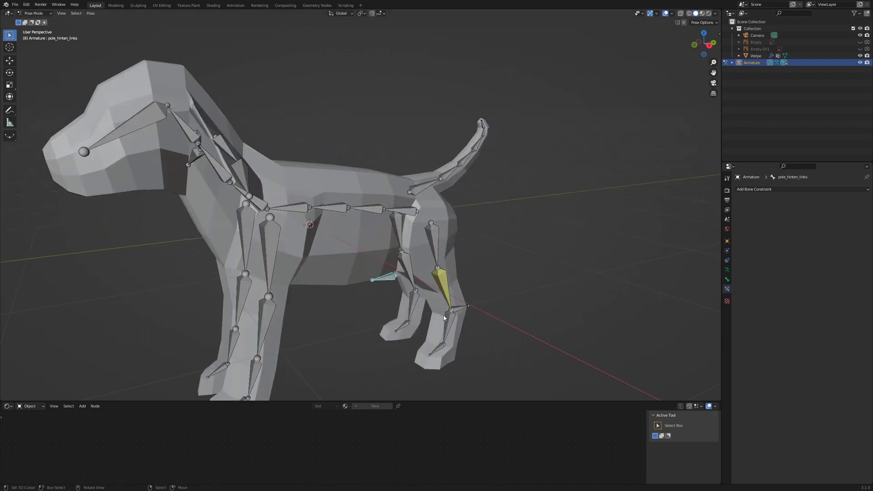
left_click(459, 307)
middle_click_drag(459, 308, 511, 361)
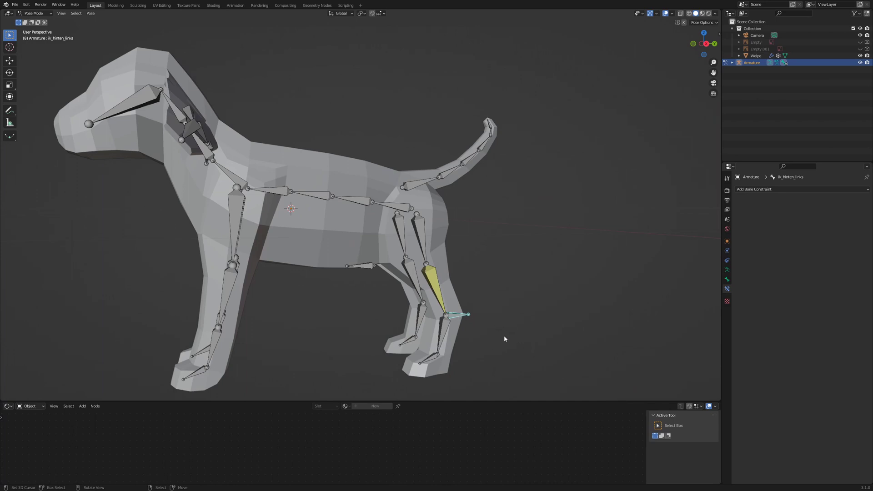
key("r")
key("z")
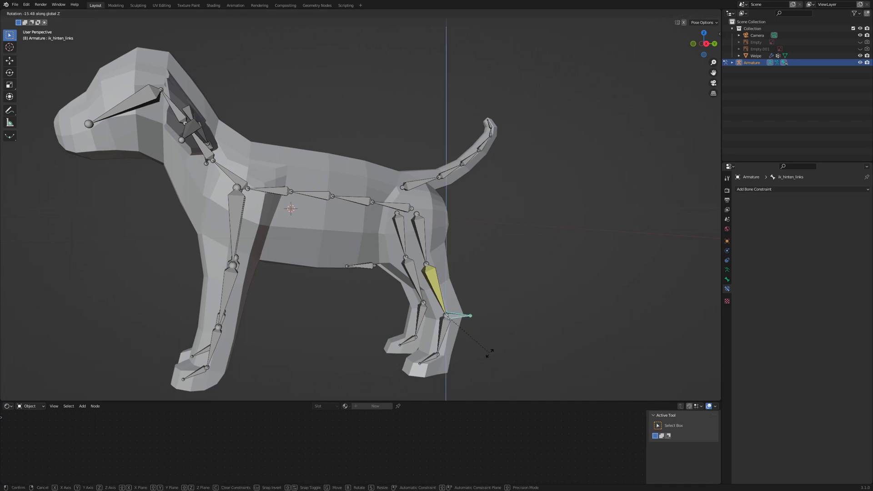
left_click(484, 322)
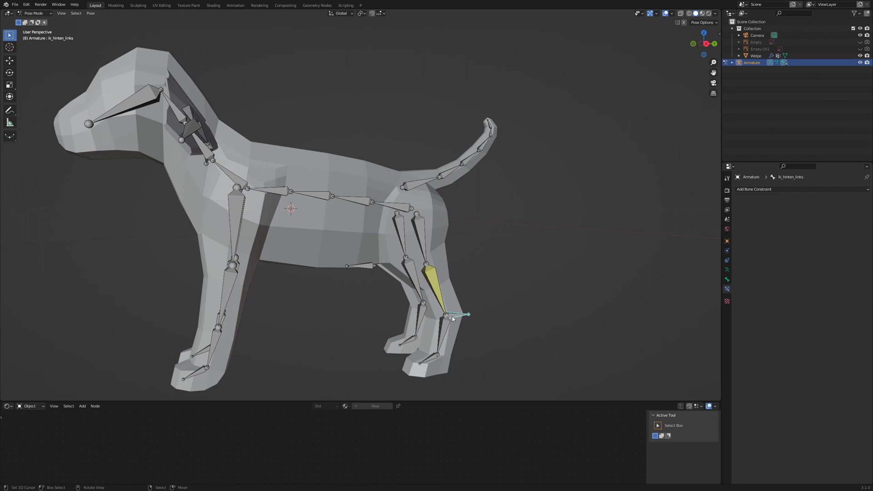
- In Edit Mode, parent Bone.016 to ik_hinten_links with Keep Offset
left_click(41, 14)
left_click(43, 32)
left_click(444, 332)
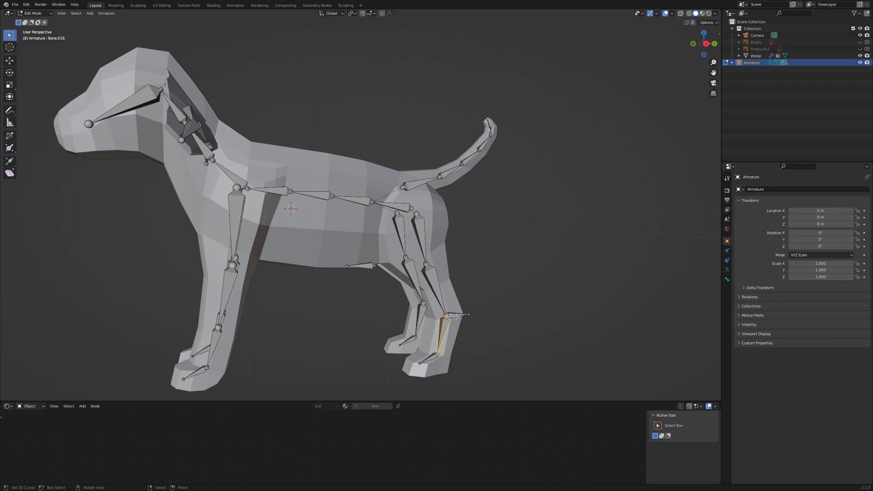
left_click(456, 315, "shift")
key("ctrl+p")
left_click(473, 313)
- Back in Pose Mode, rotate the IK control around Z and test-move it to check the foot follows
left_click(34, 13)
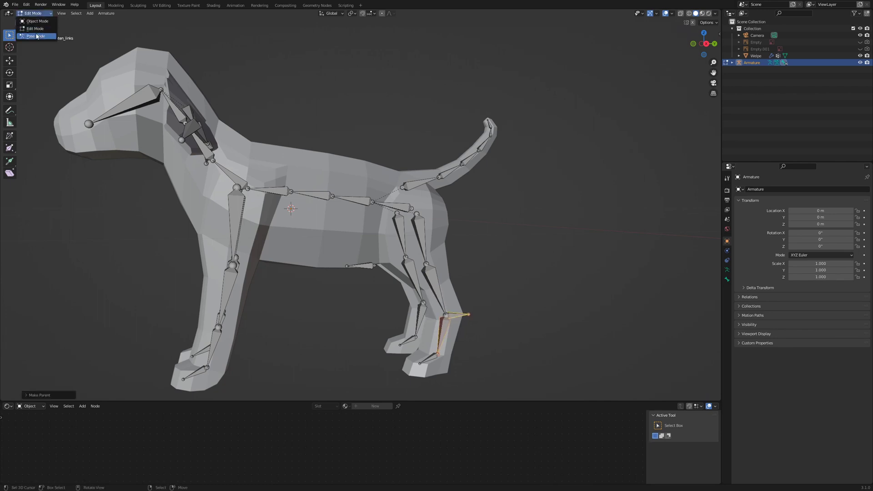
left_click(37, 36)
left_click(456, 315)
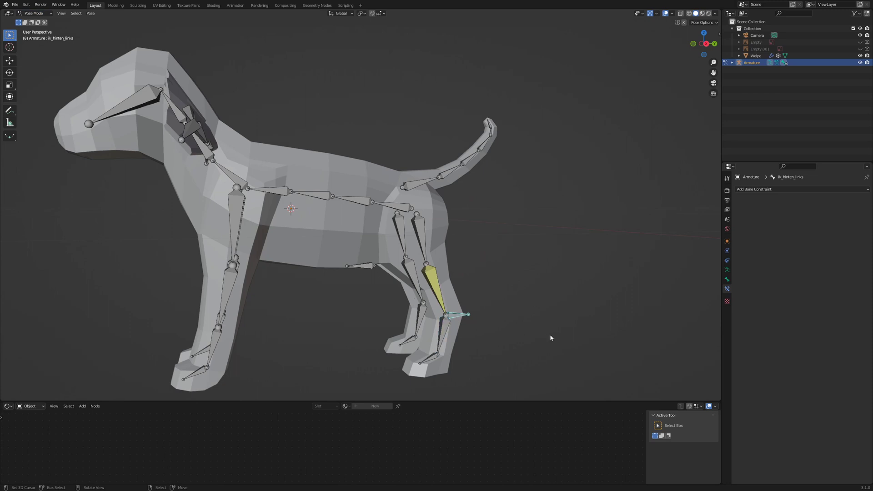
key("r")
key("z")
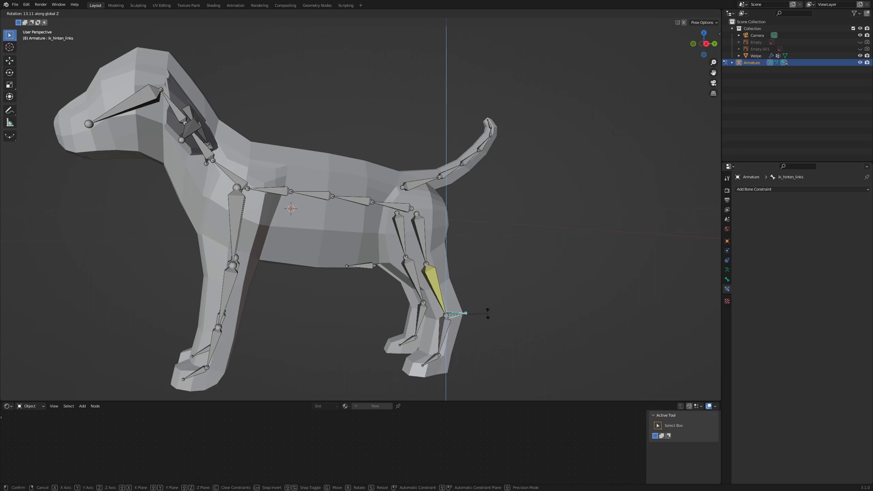
left_click(487, 314)
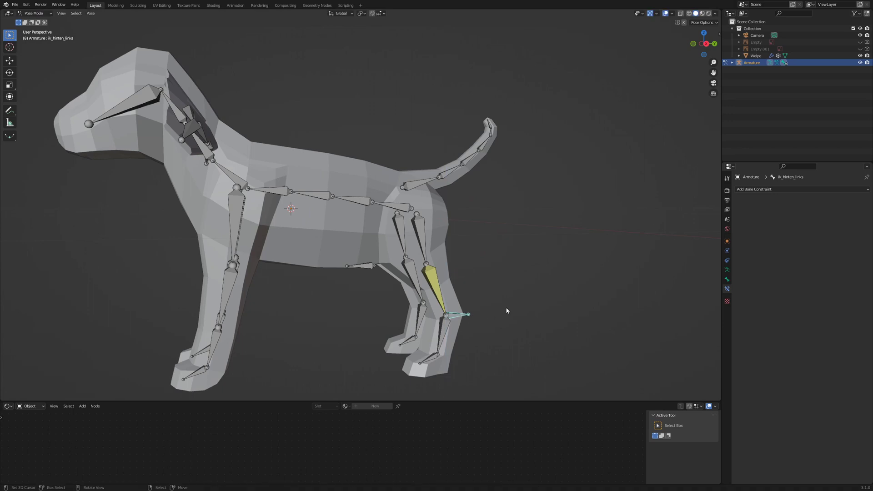
key("g")
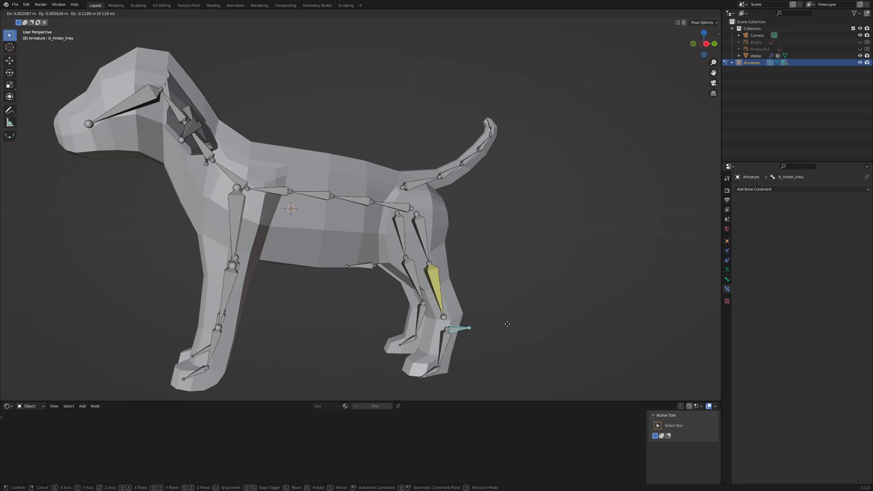
key("Escape")
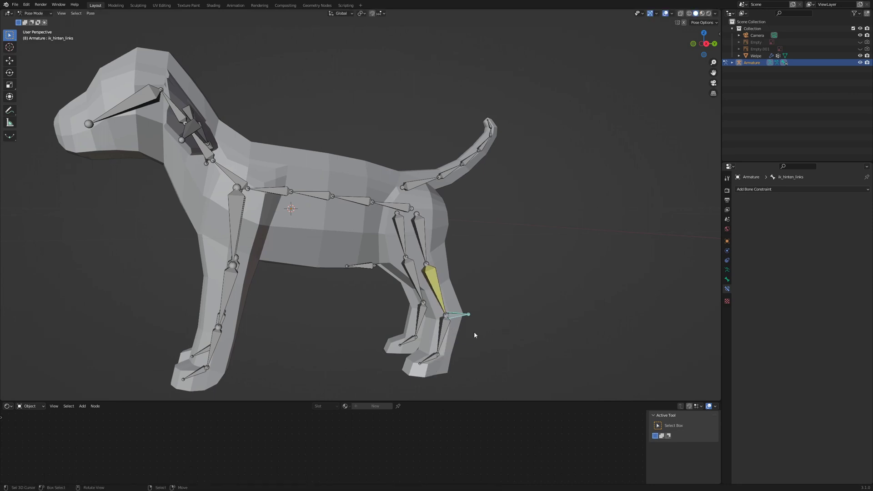
- Add a Copy Location constraint to Bone.016 targeting the armature's Bone.015 with Head/Tail set to 1.0
left_click(445, 327)
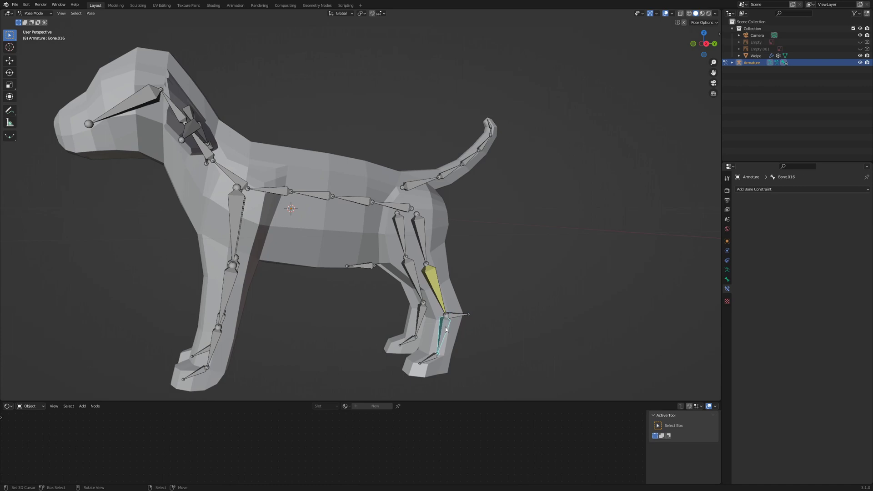
left_click(771, 189)
left_click(757, 210)
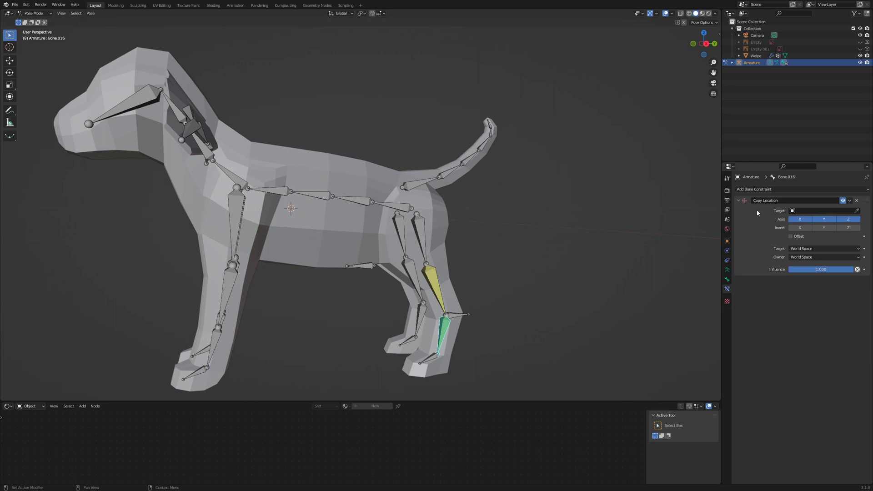
left_click(811, 212)
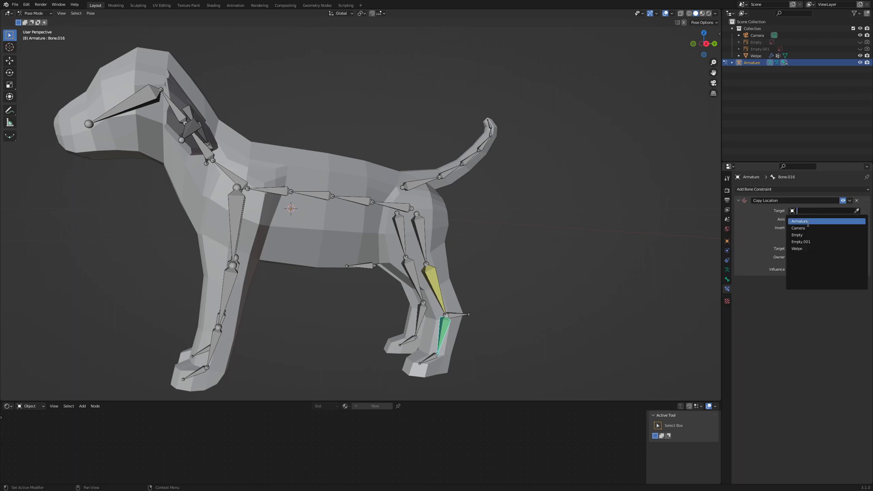
left_click(808, 222)
left_click(808, 220)
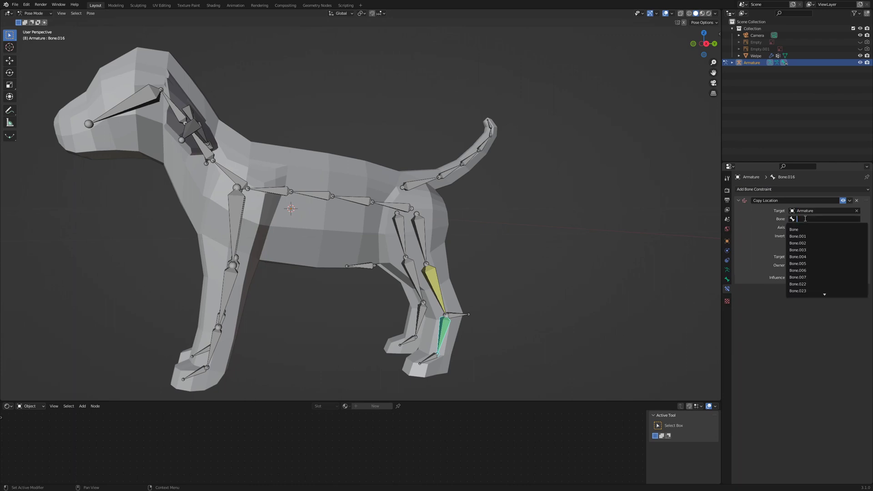
type("Bone.015")
key("Return")
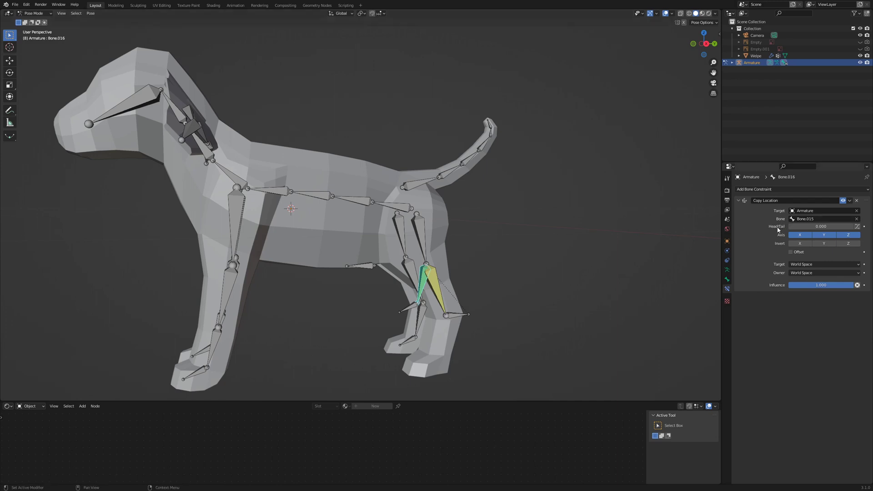
left_click_drag(796, 227, 855, 227)
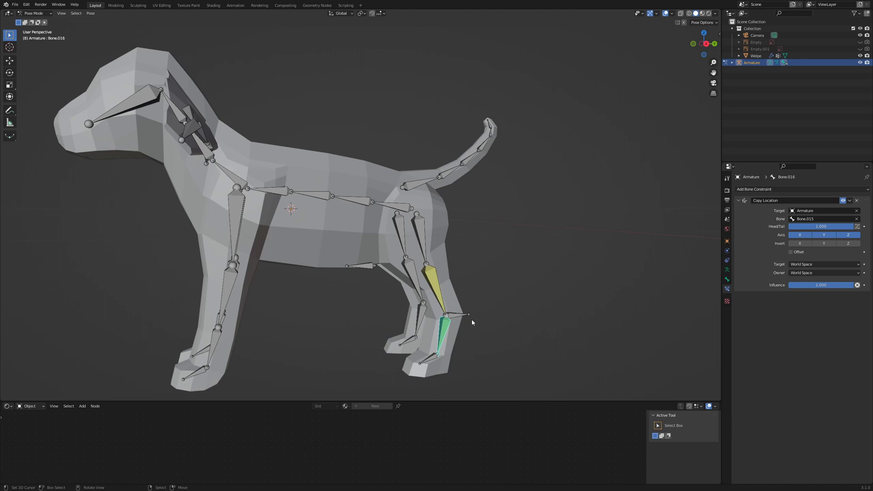
left_click(460, 315)
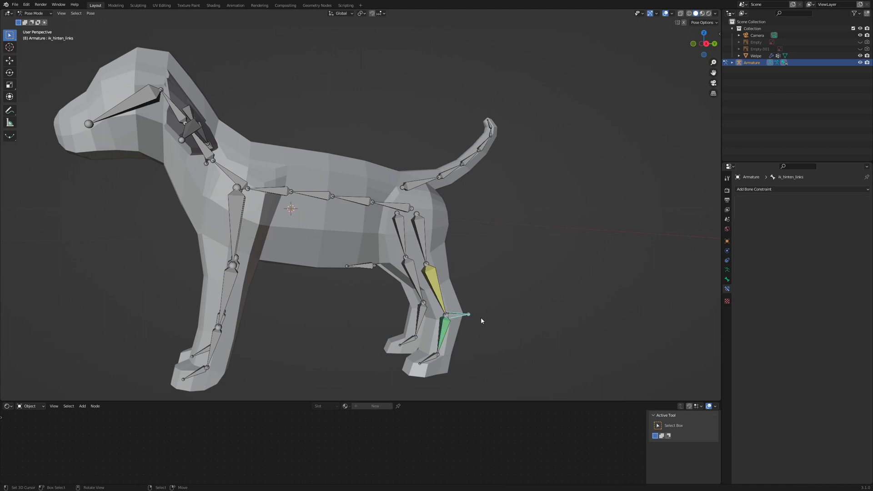
- After a test leg move, extrude an unparented, non-deforming IK bone named ik_vorne_links from the front-left foot
key("g")
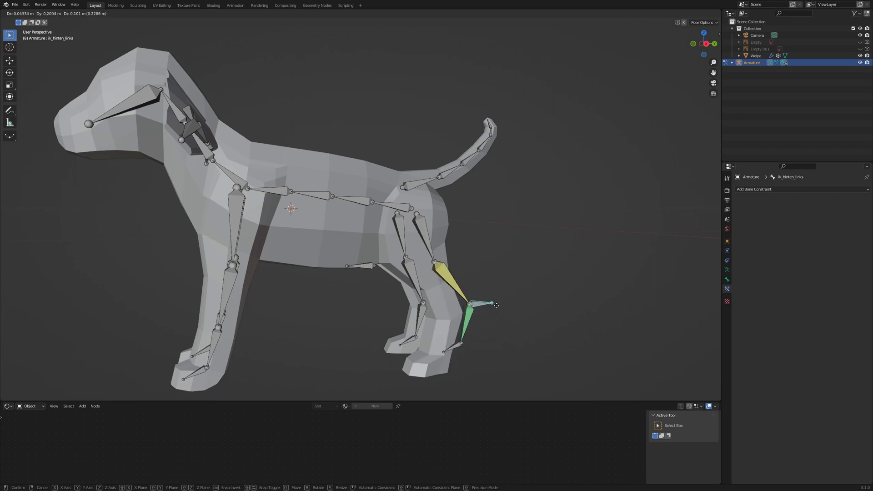
left_click(463, 322)
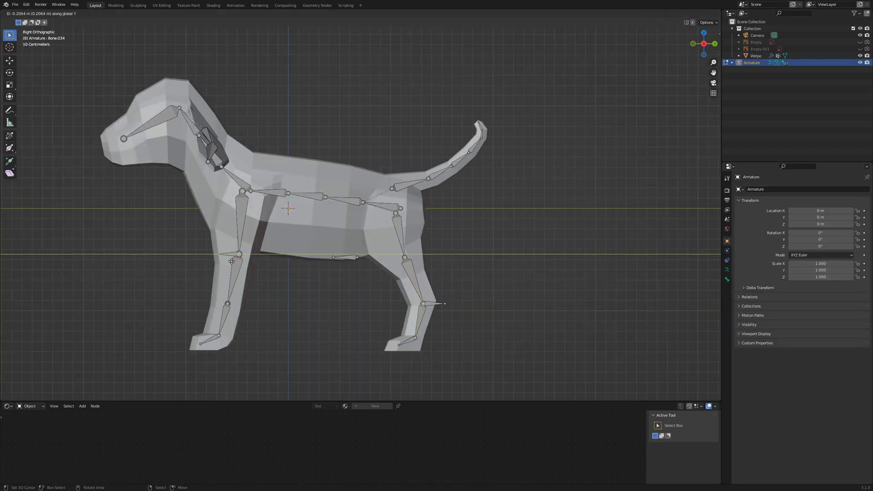
key("KP_3")
left_click(228, 303)
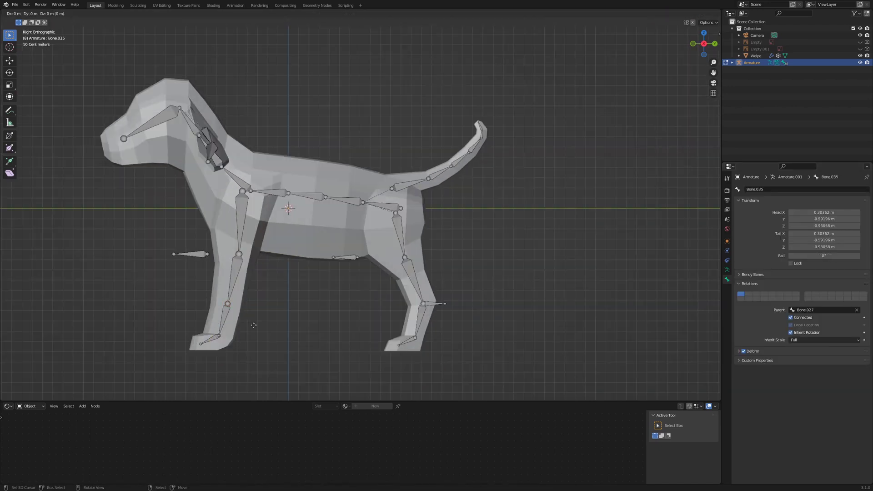
key("e")
left_click(293, 336)
left_click(856, 309)
left_click(743, 351)
left_click(779, 190)
type("ik_vorne_links")
key("Return")
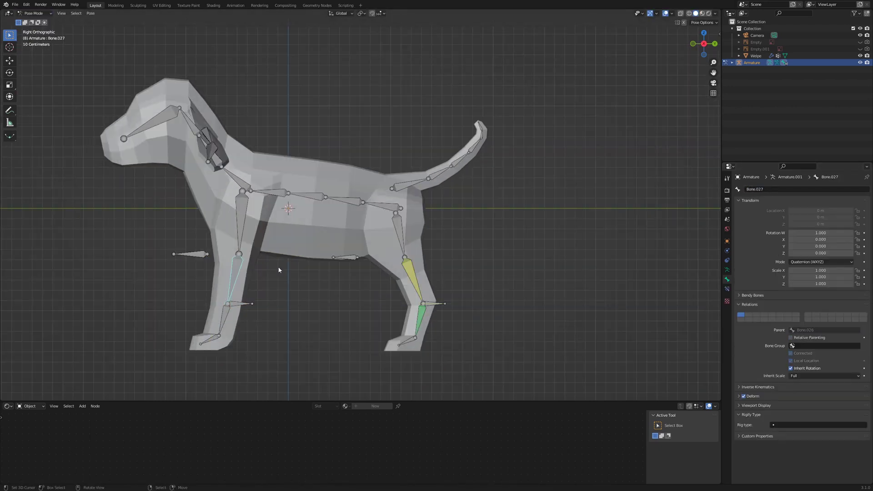
- Add an IK constraint to front-left shin Bone.027, targeting the ik control bone
left_click(801, 189)
left_click(832, 227)
left_click(814, 219)
type("ik")
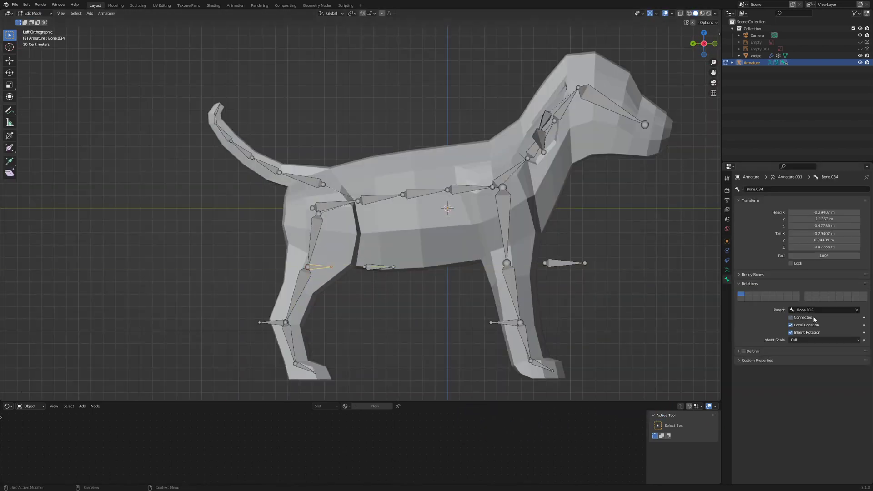
- Move pole Bone.034; give the hind-right shin IK to ik_hinten_rechts with pole, plus Copy Location on the armature
key("g")
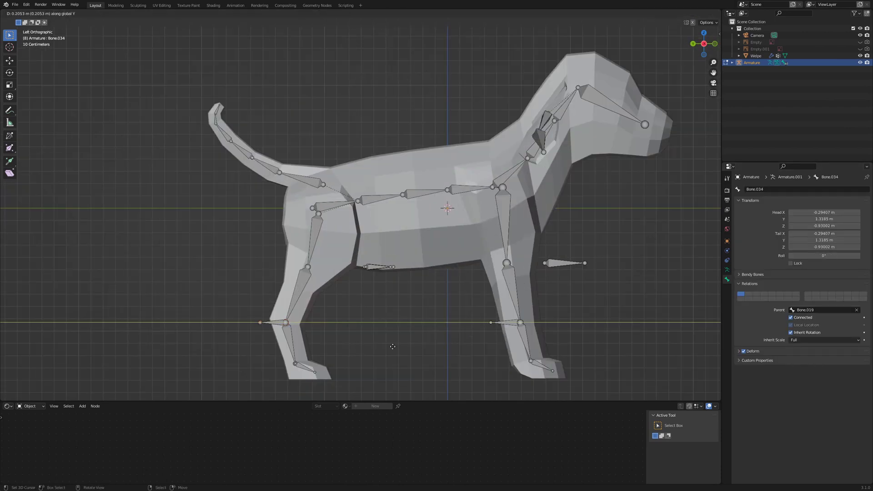
left_click(800, 189)
left_click(795, 223)
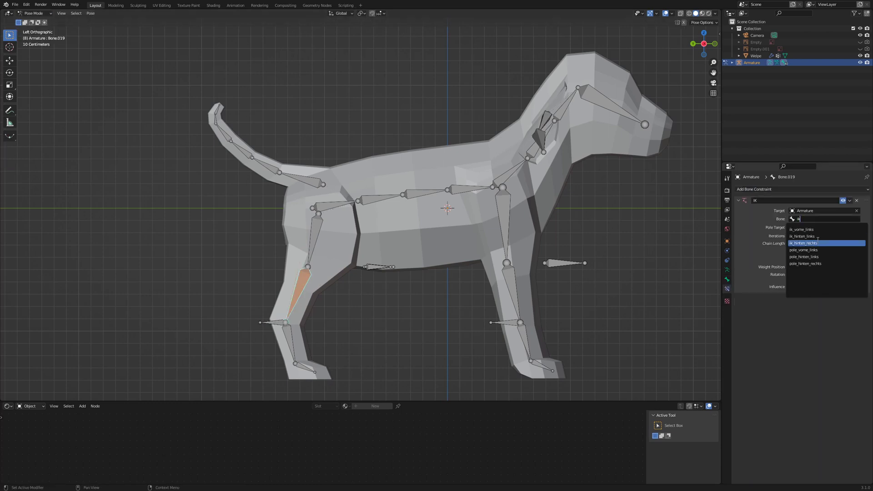
left_click(814, 227)
left_click(823, 235)
left_click(813, 255)
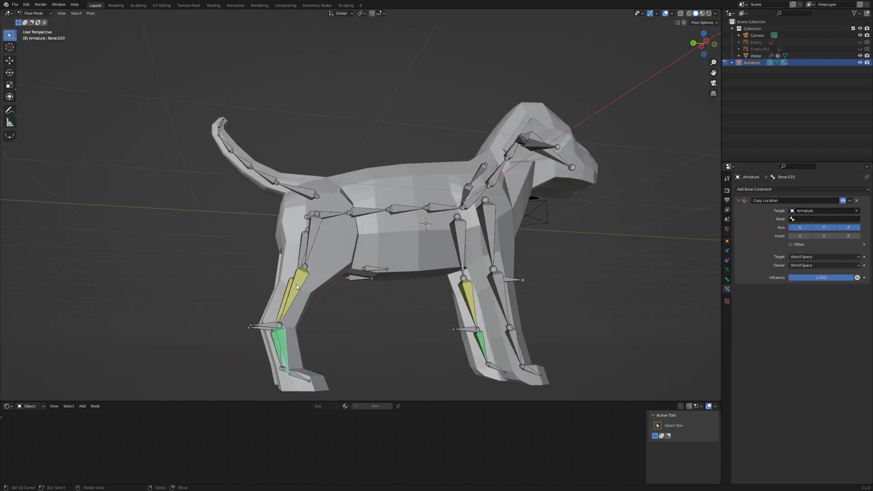
left_click(794, 211)
left_click(810, 223)
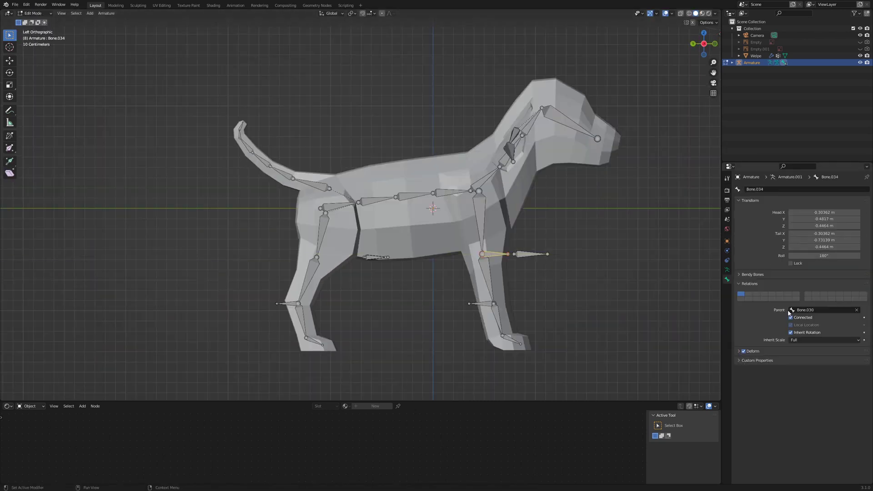
- Shift the front pole bone along Y and set pole_vorne_rechts as the front-right IK pole target
key("g")
key("y")
left_click(622, 309)
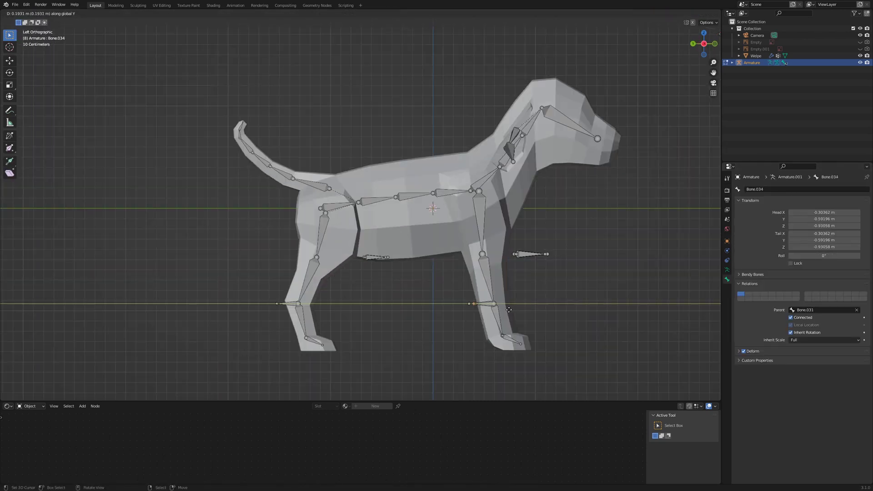
key("Return")
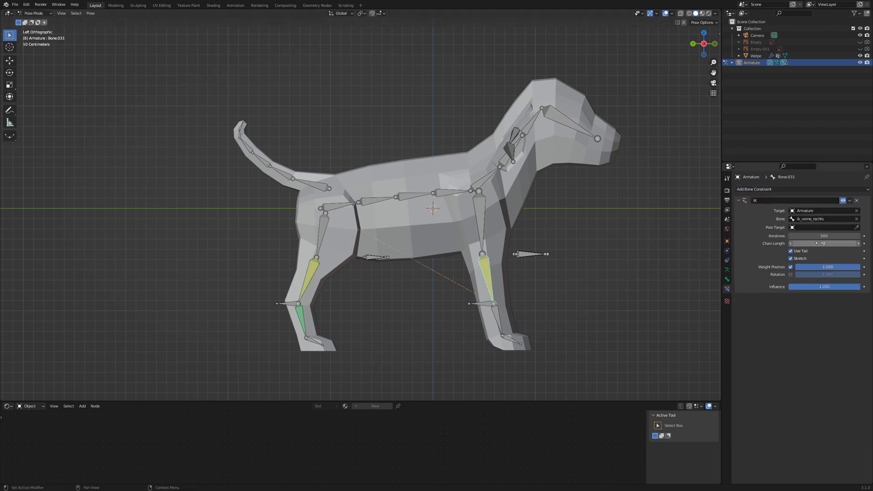
left_click(826, 236)
type("pol")
left_click(820, 259)
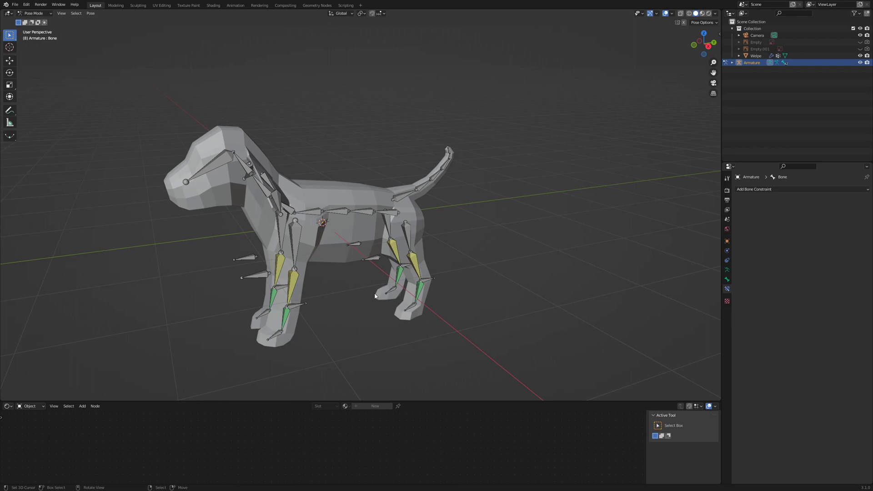
- In Object Mode, parent Welpe to the Armature With Automatic Weights, then return to Pose Mode
left_click(40, 14)
left_click(41, 21)
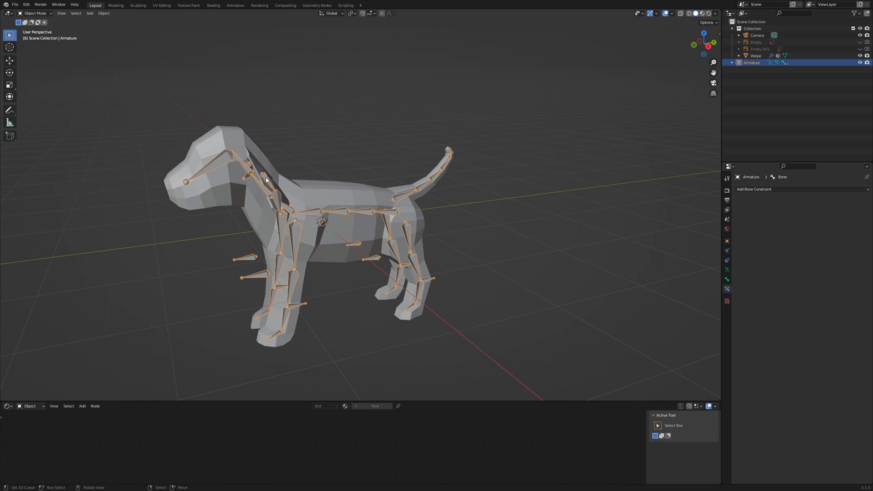
left_click(342, 193)
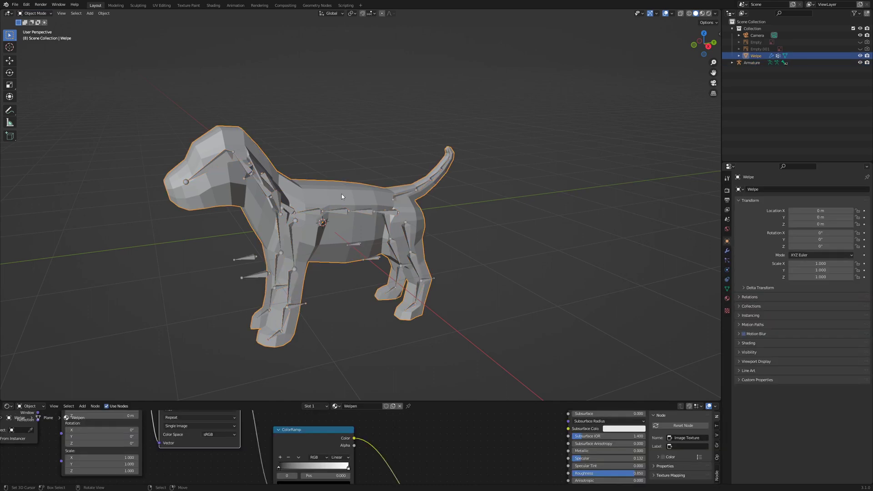
left_click(367, 212, "shift")
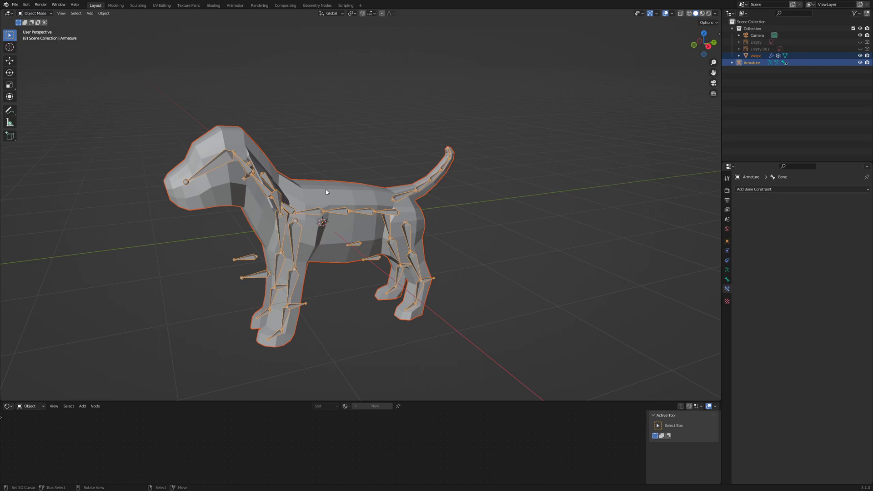
key("ctrl+p")
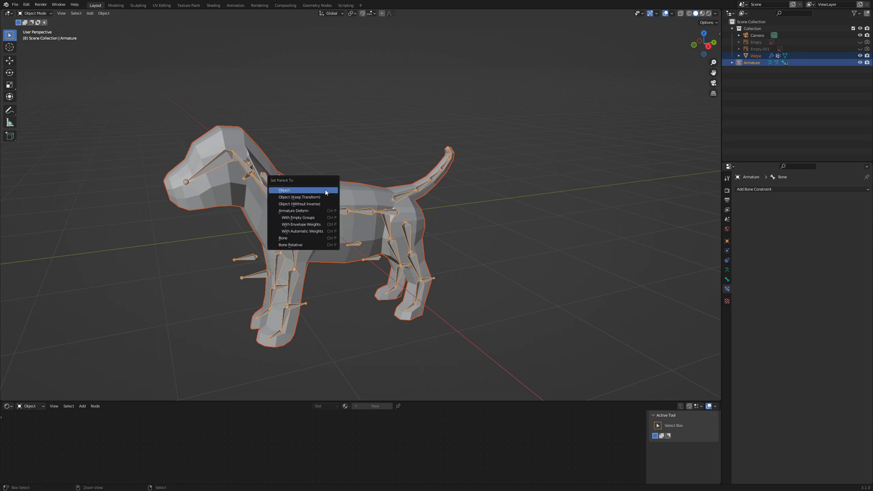
left_click(318, 233)
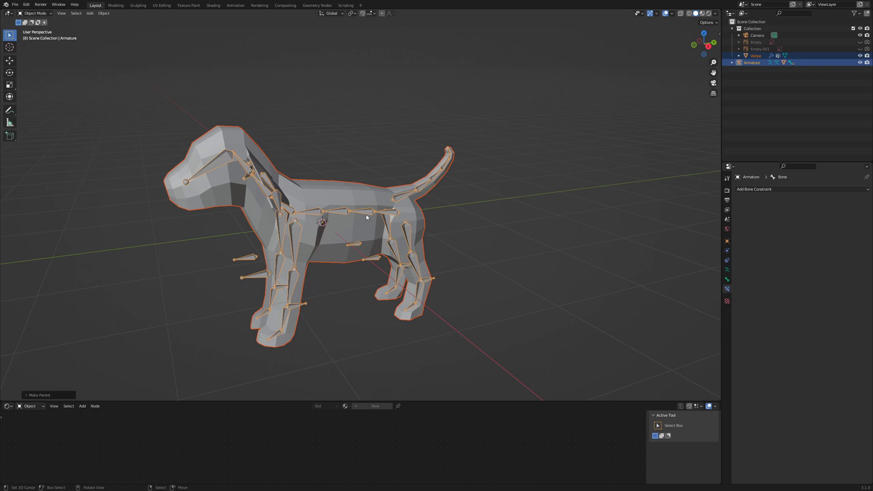
left_click(326, 214)
left_click(34, 14)
left_click(32, 36)
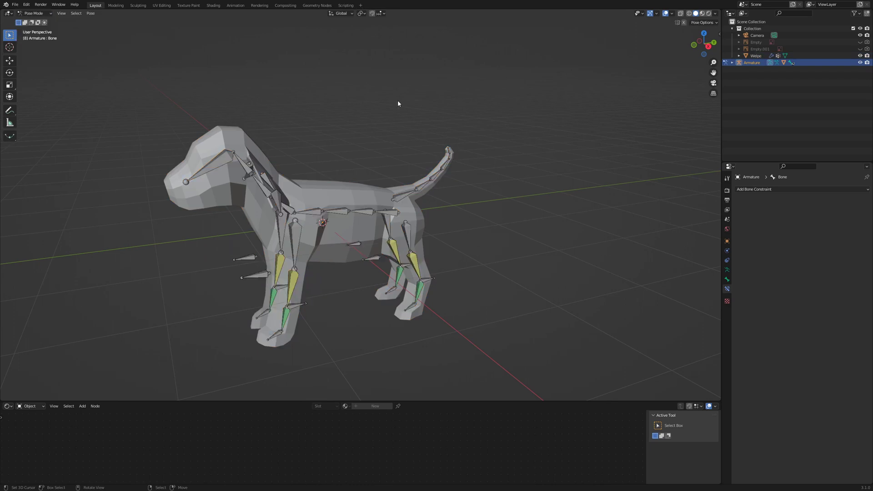
- Switch the viewport to Rendered shading and raise a leg IK control along Z
left_click(710, 14)
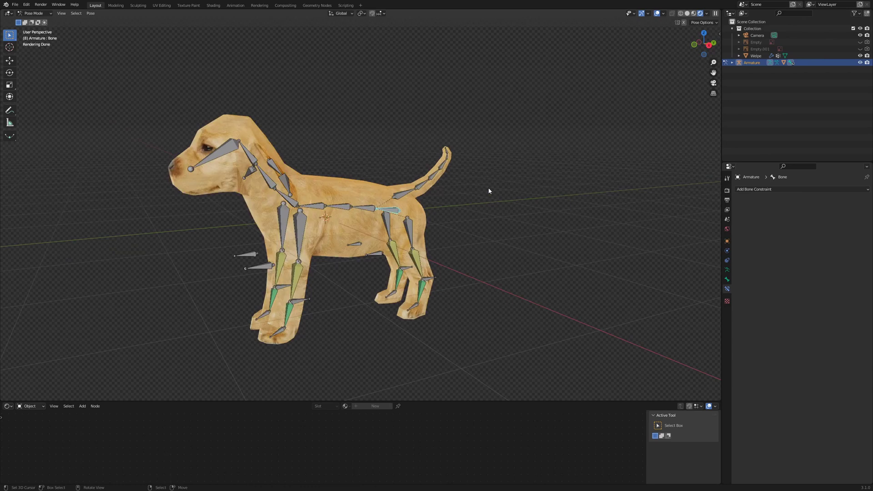
key("g")
key("z")
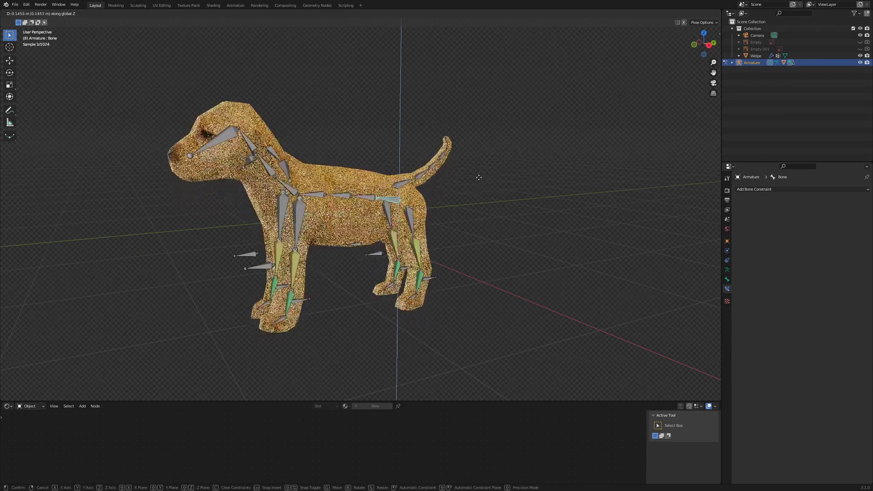
left_click(487, 189)
- Select the ik_vorne_links foot control, tail bone and ear Bone.023 while orbiting around the puppy
left_click(305, 301)
left_click(433, 175)
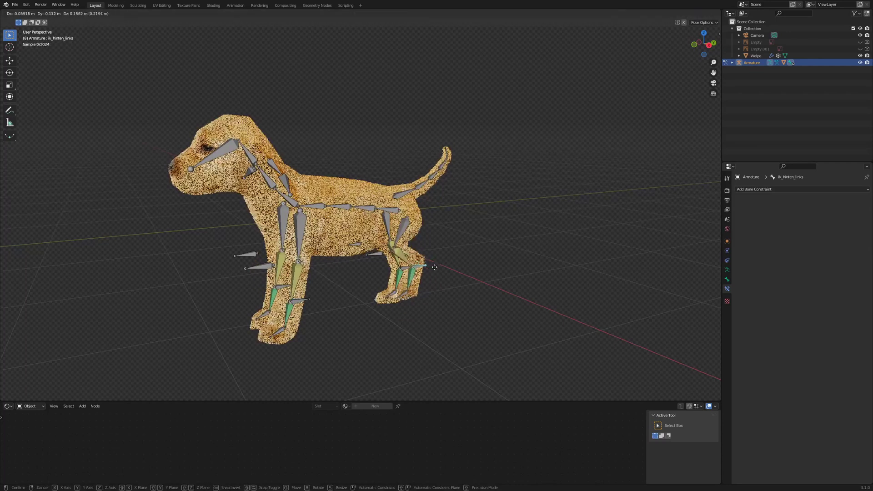
middle_click_drag(493, 130, 439, 187)
left_click(440, 186)
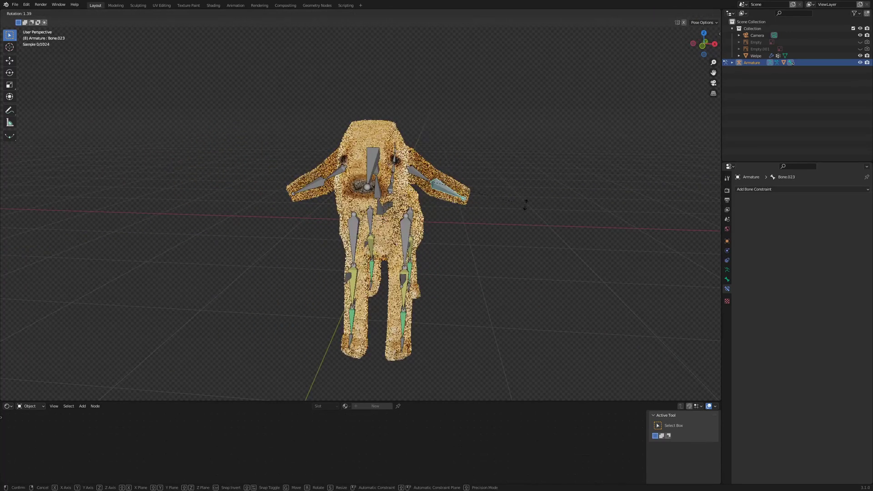
middle_click_drag(521, 182, 488, 181)
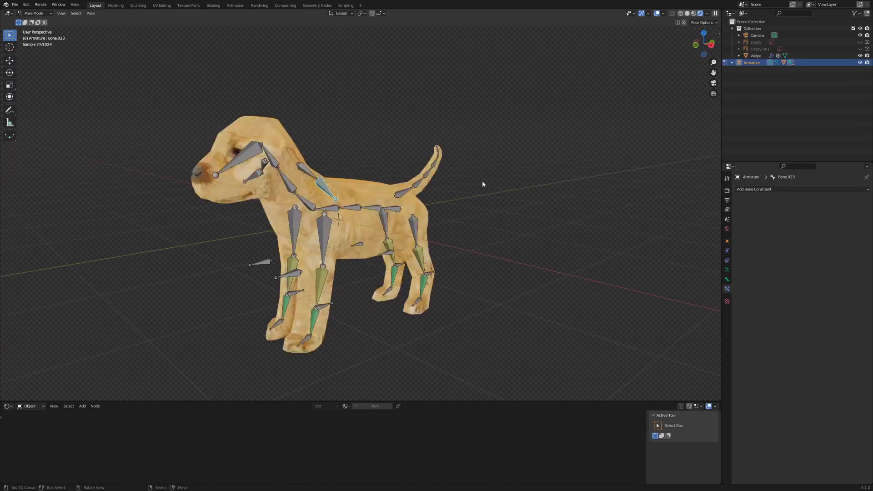
key("alt+a")
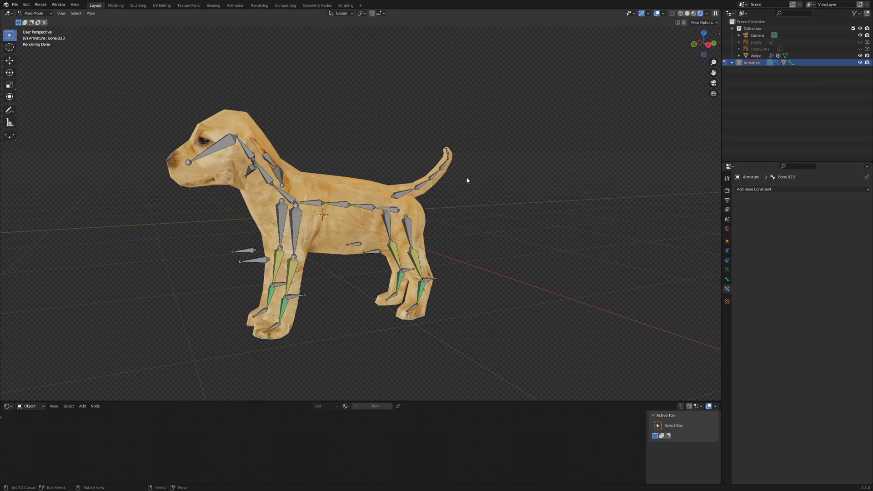
middle_click_drag(467, 180, 478, 178)
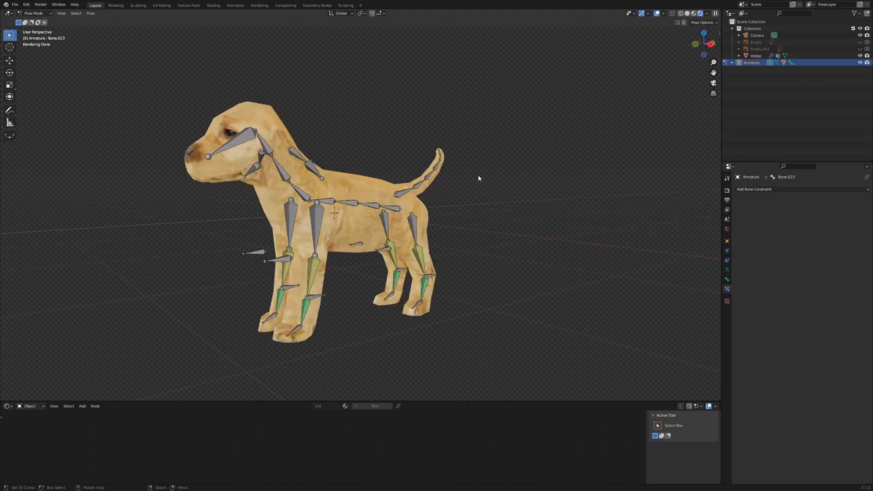